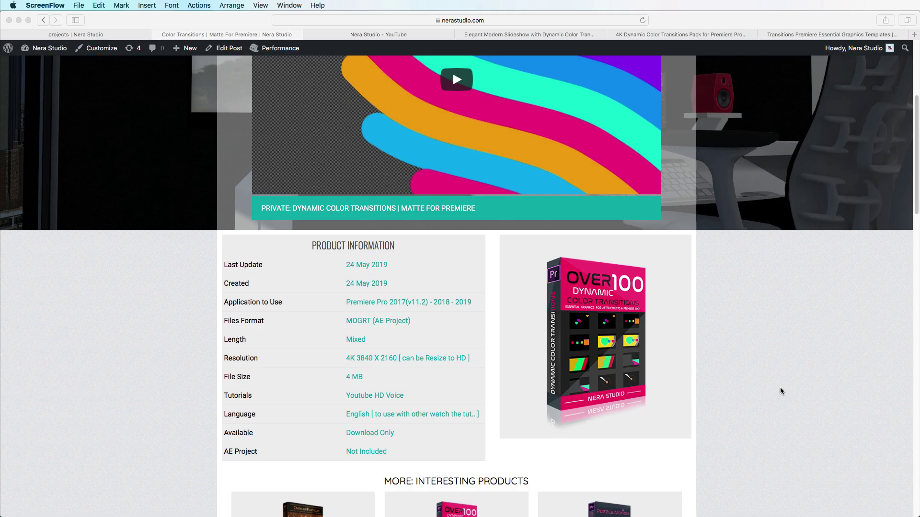
Step: Look through the Dynamic Color Transitions product page, from the product information to the preview image
scroll(779, 391, "down", 1)
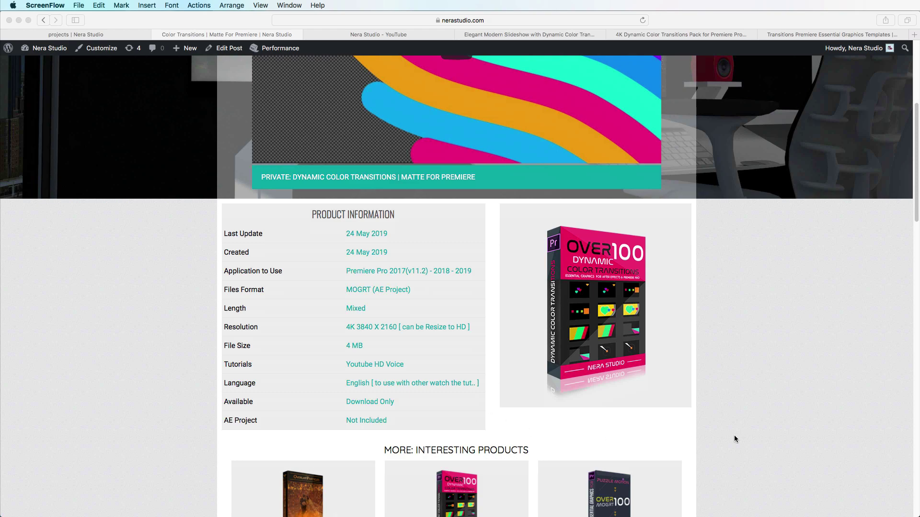
scroll(734, 439, "down", 3)
scroll(736, 439, "down", 3)
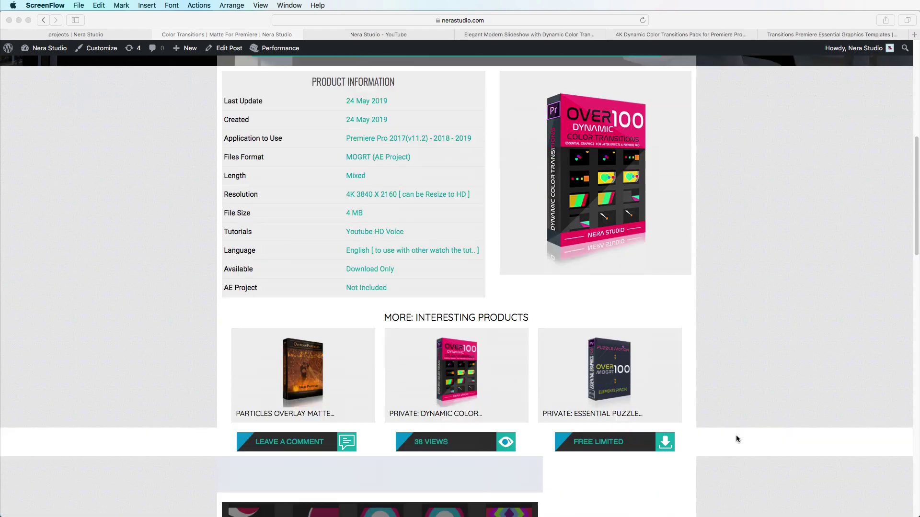
scroll(736, 439, "down", 15)
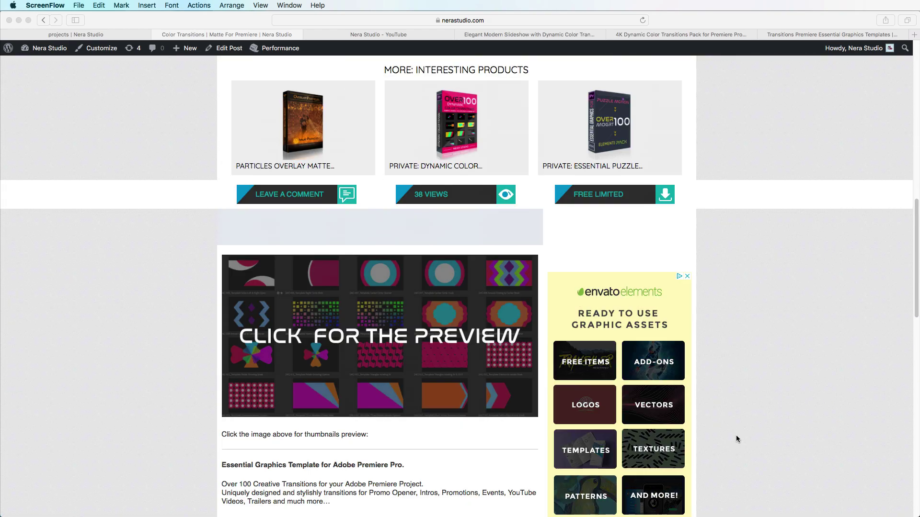
scroll(736, 436, "up", 15)
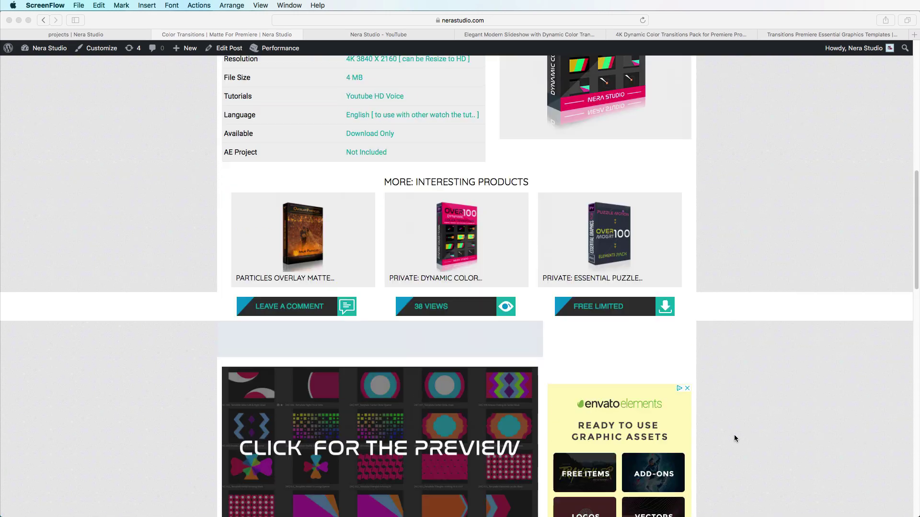
scroll(754, 341, "up", 6)
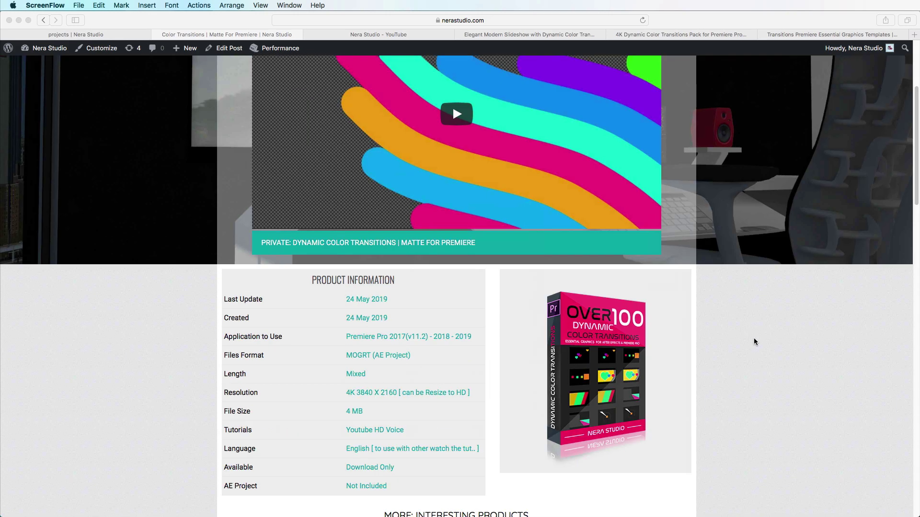
Step: Play the Elegant Modern Slideshow preview video from the start and pause it near the end
left_click(500, 36)
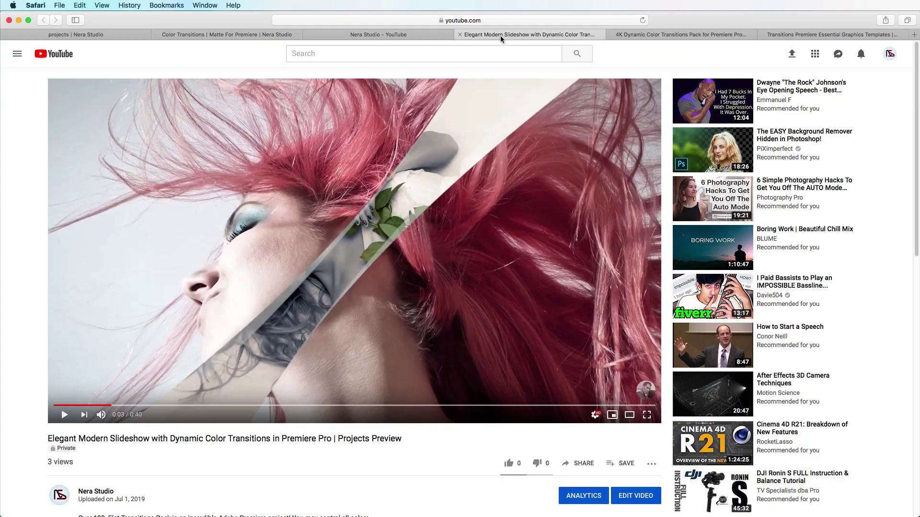
left_click(55, 406)
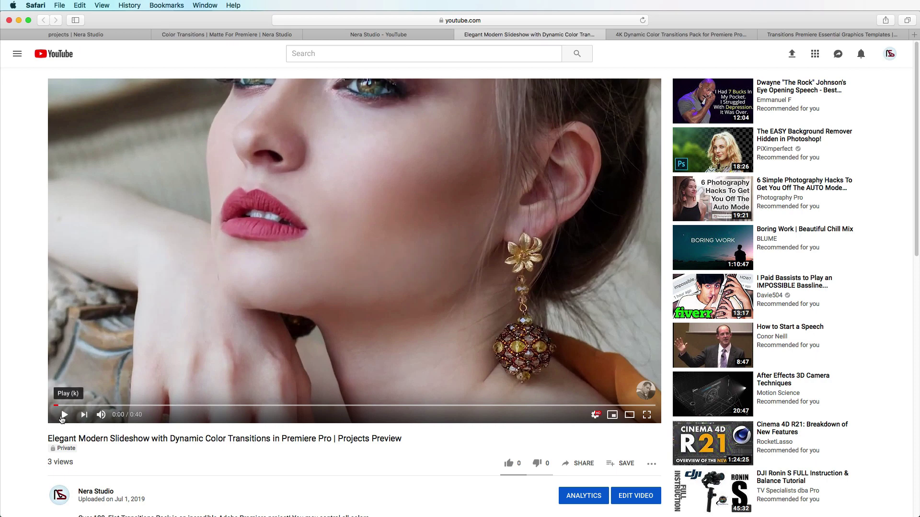
left_click(65, 415)
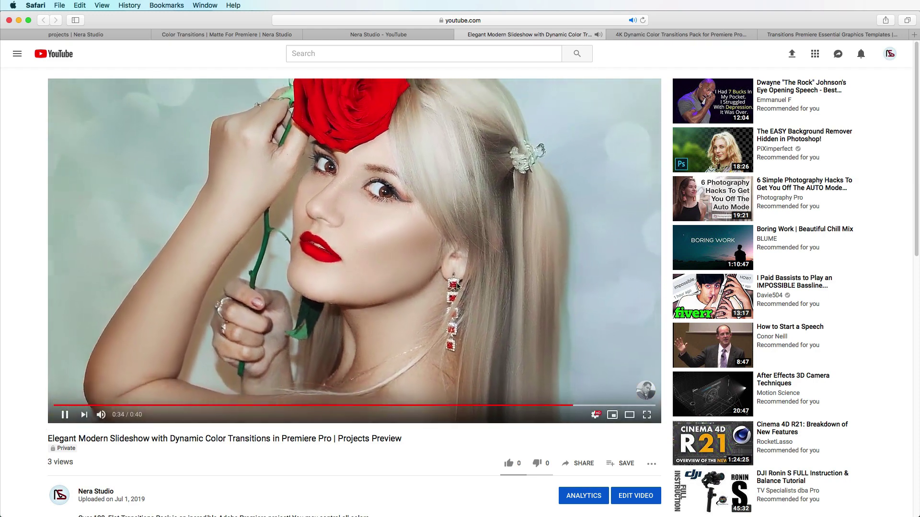
left_click(458, 282)
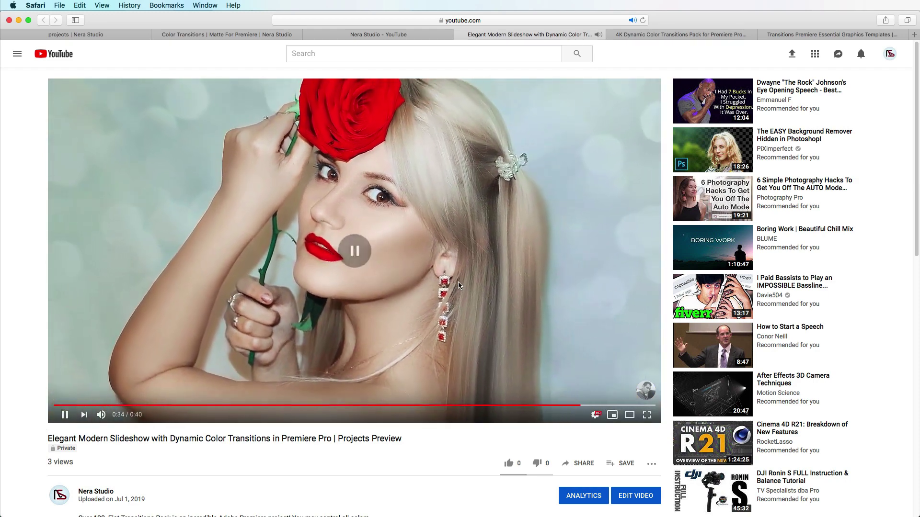
Step: View the 4K Dynamic Color Transitions Pack preview page and the Nera Studio channel's video list
left_click(686, 36)
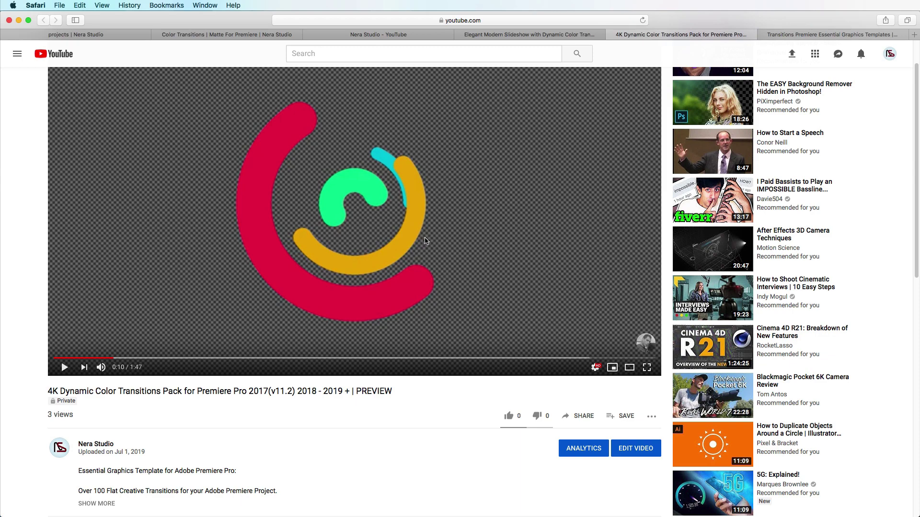
left_click(231, 36)
left_click(341, 36)
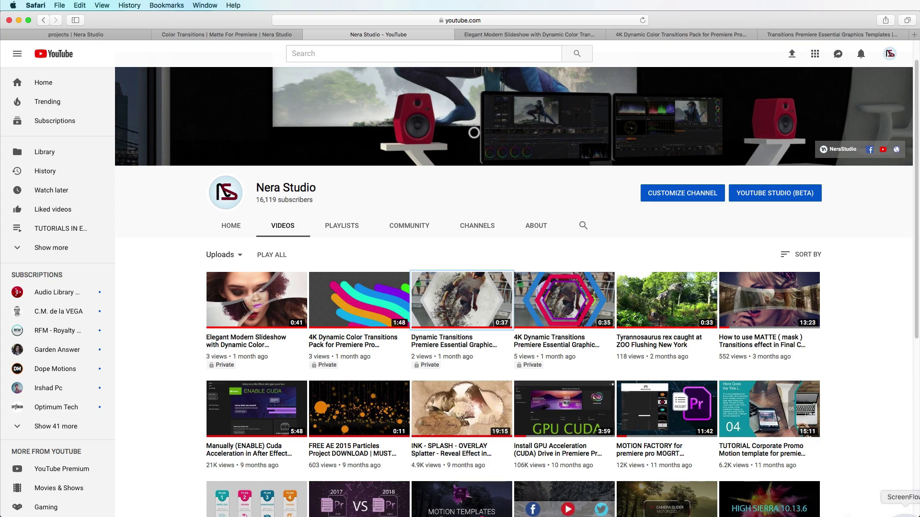
Step: Switch to Premiere Pro, check its version in the About window, and close that window
left_click(910, 515)
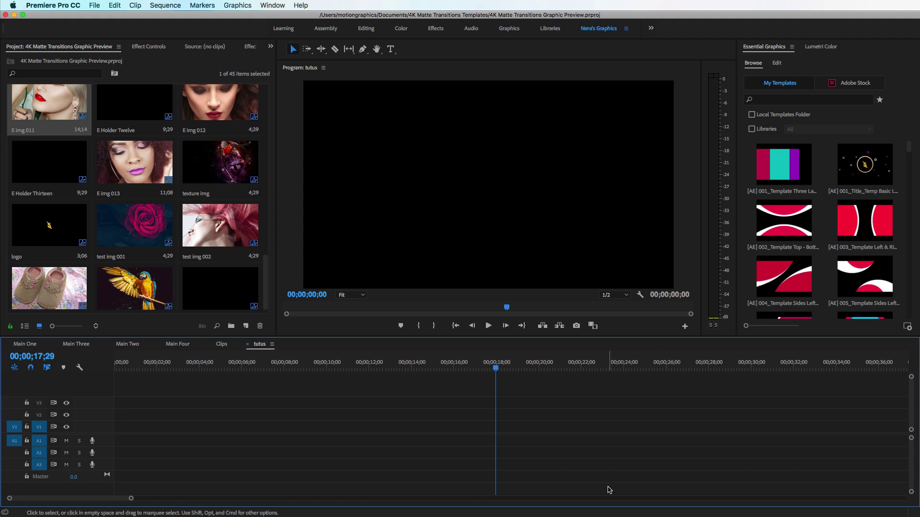
left_click(66, 9)
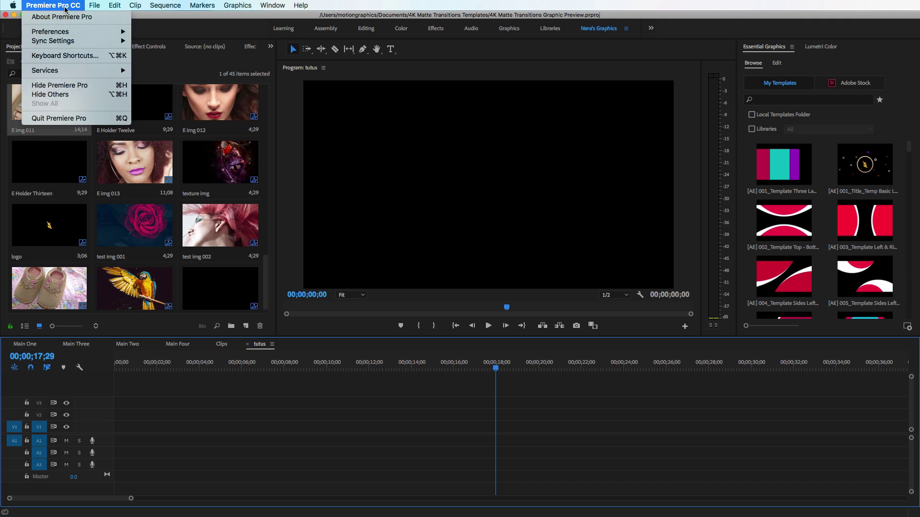
left_click(67, 17)
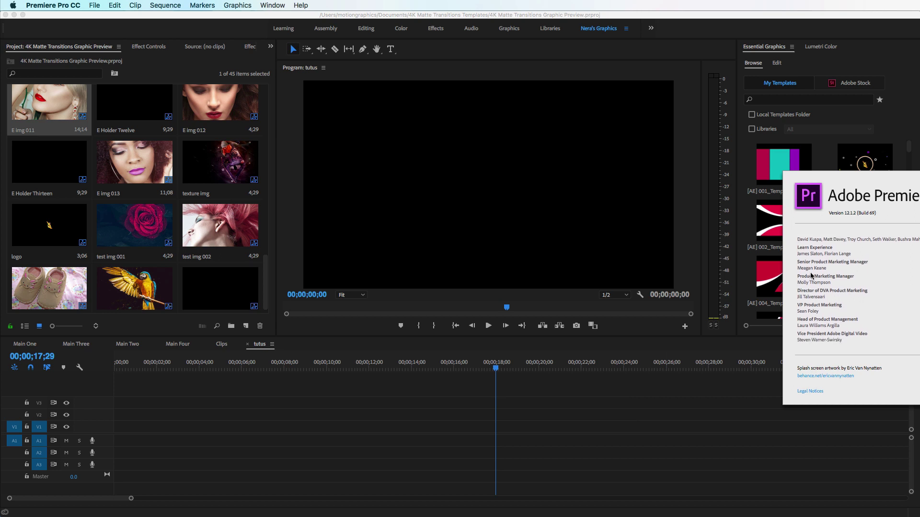
left_click(811, 276)
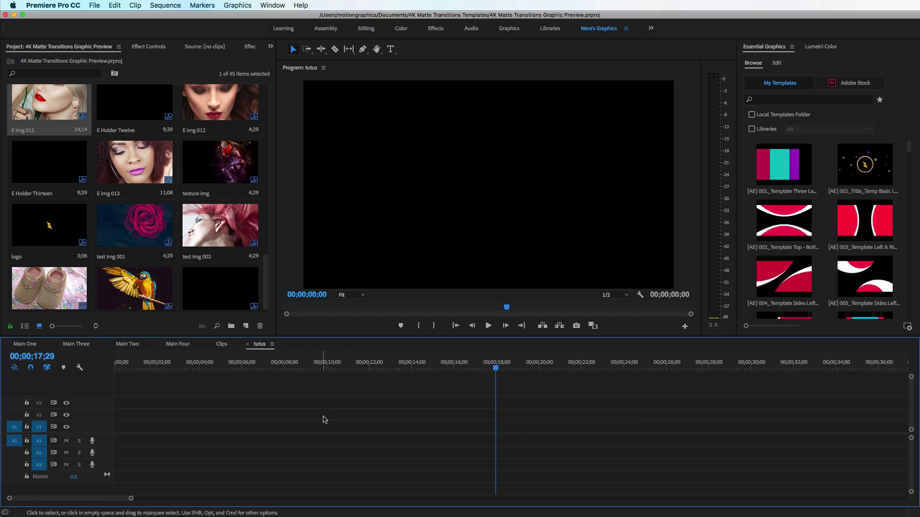
Step: Maximize the Essential Graphics panel and browse the whole list of installed transition templates
left_click(752, 149)
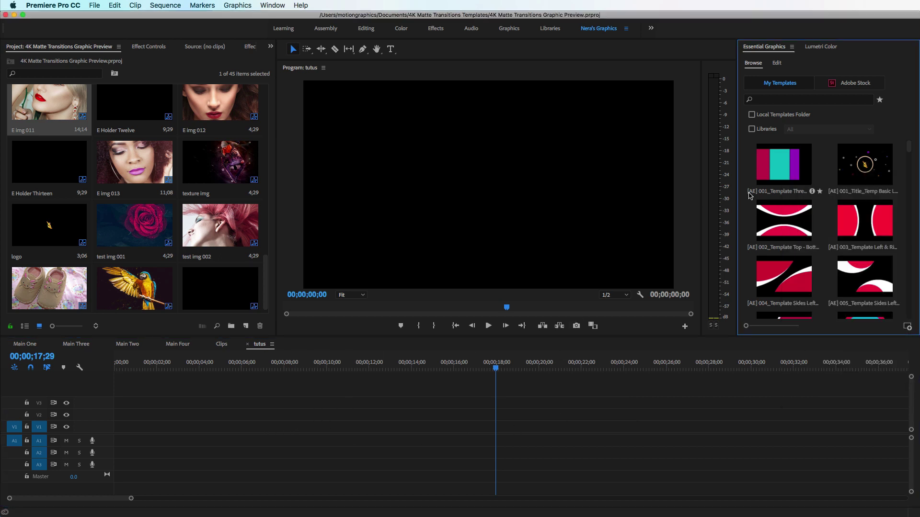
key("grave")
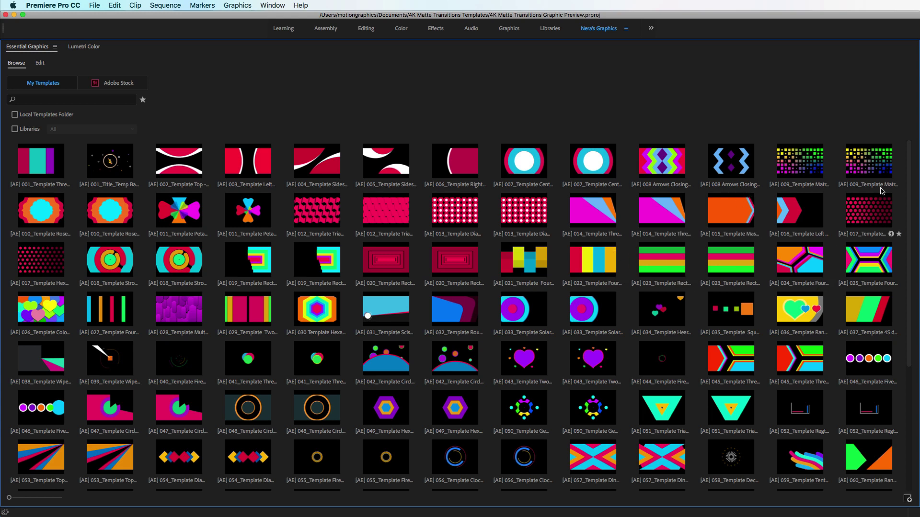
scroll(455, 316, "down", 5)
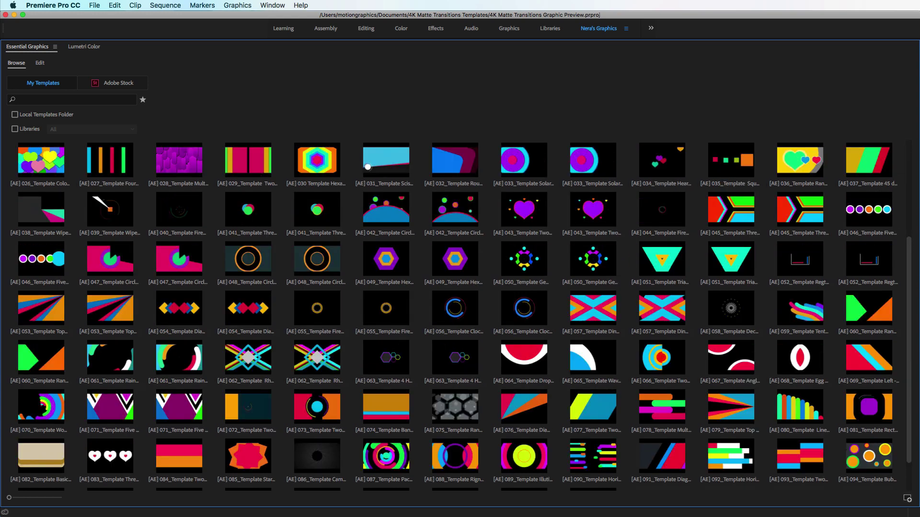
scroll(730, 445, "down", 2)
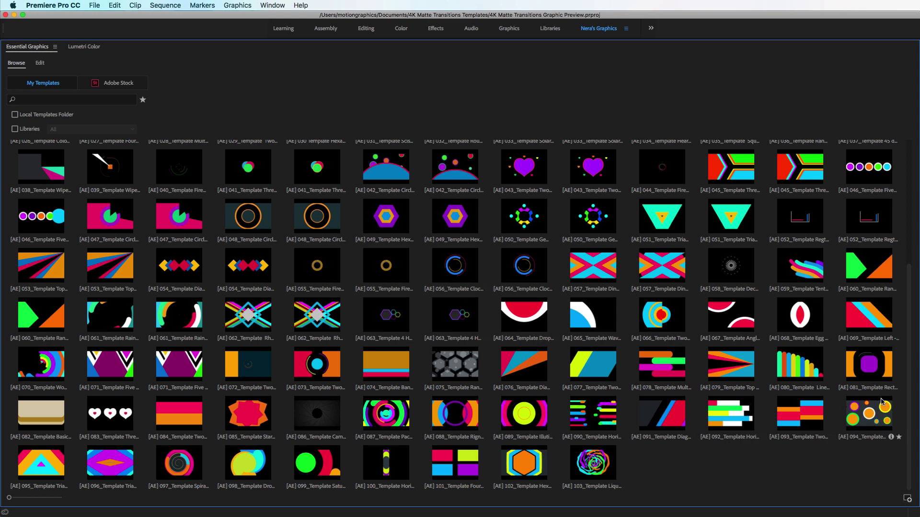
left_click_drag(908, 373, 908, 224)
Step: Switch to Finder and copy the 4K Dynamic Color Transitions Pack folder from the Desktop
left_click(839, 514)
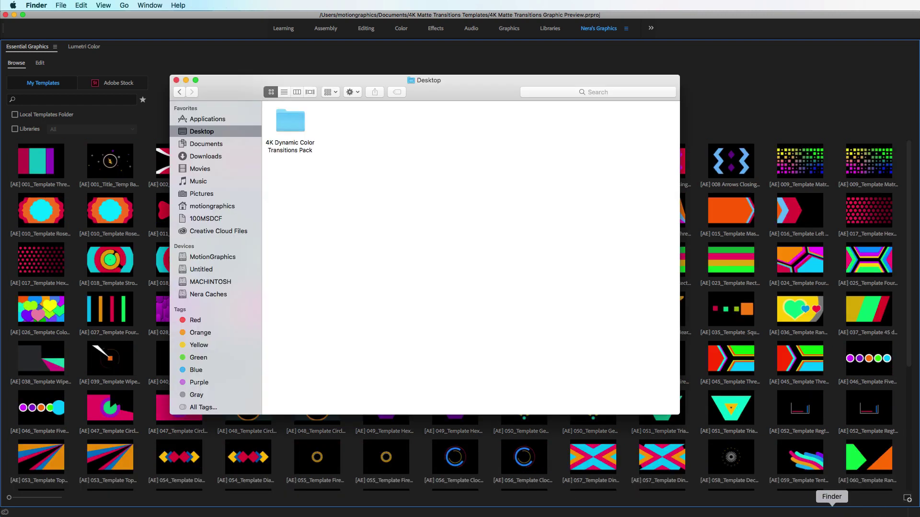
left_click(283, 128)
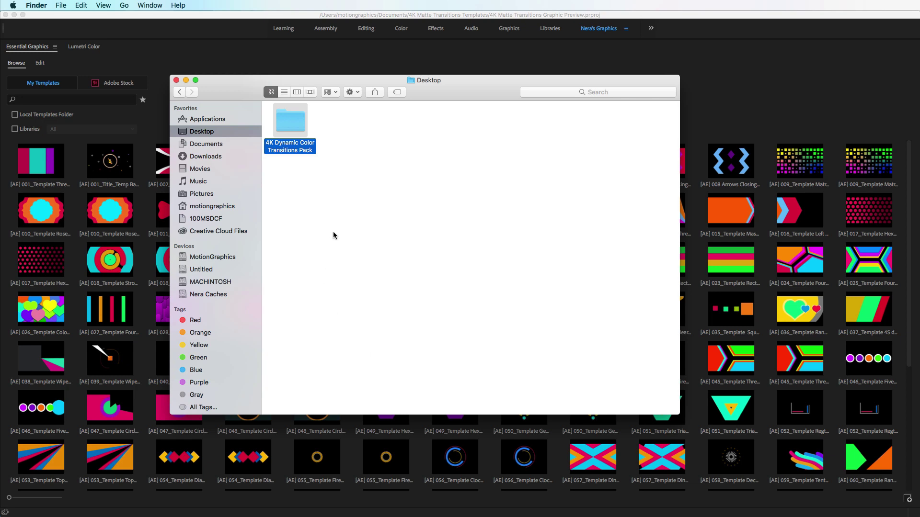
right_click(293, 121)
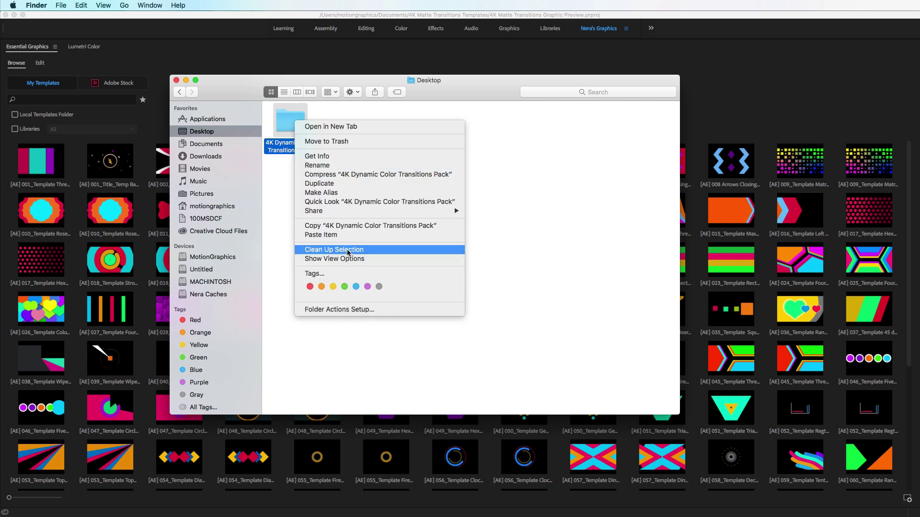
left_click(344, 226)
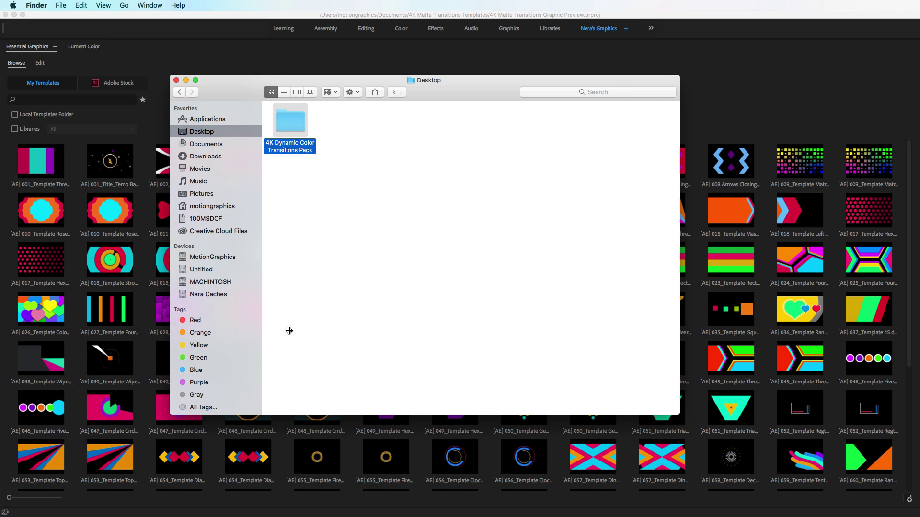
Step: Open the motiongraphics home folder through Users on the MotionGraphics drive, toggling hidden files off and back on
left_click(212, 257)
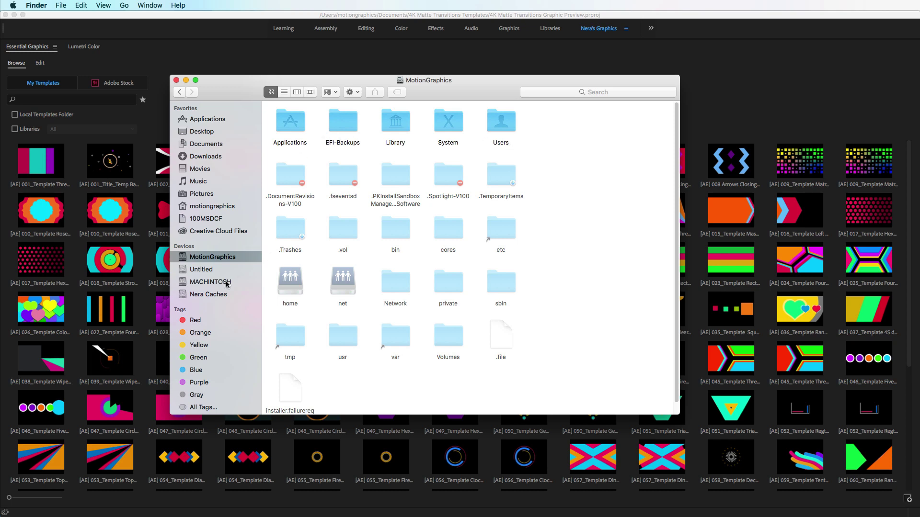
double_click(502, 124)
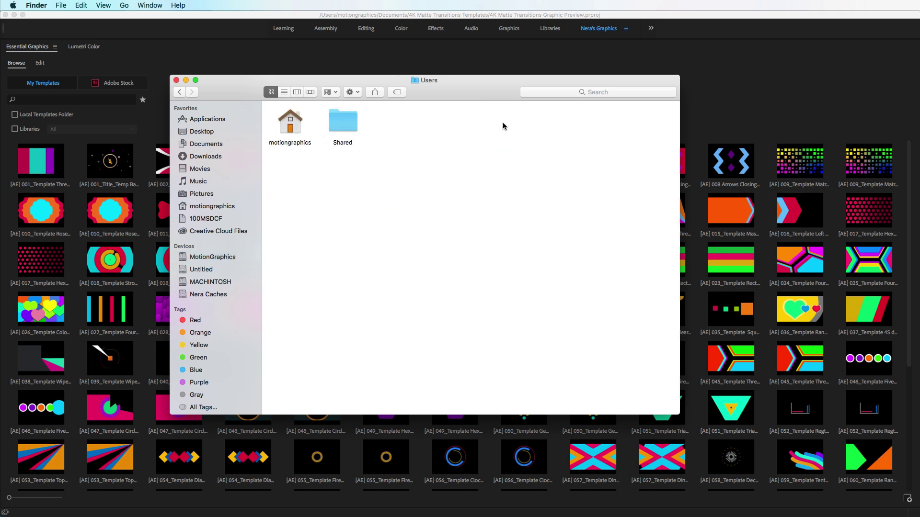
double_click(292, 126)
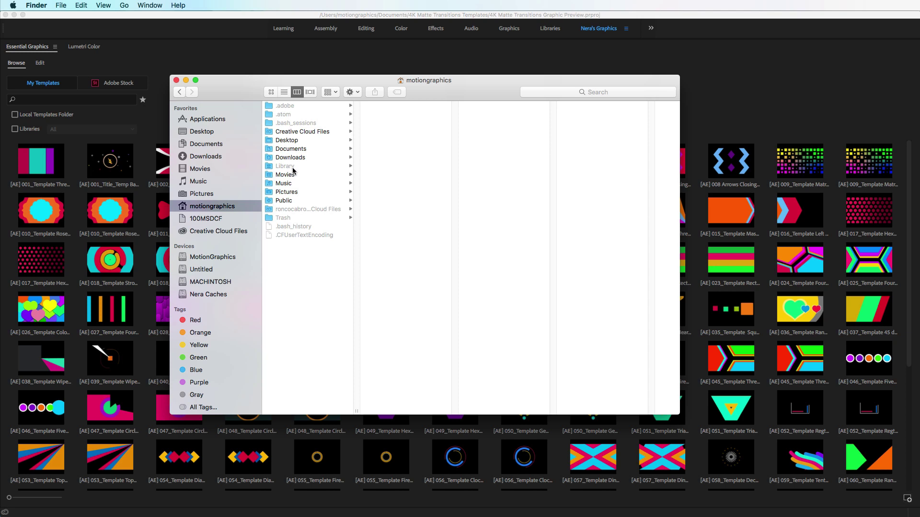
key("super+shift+period")
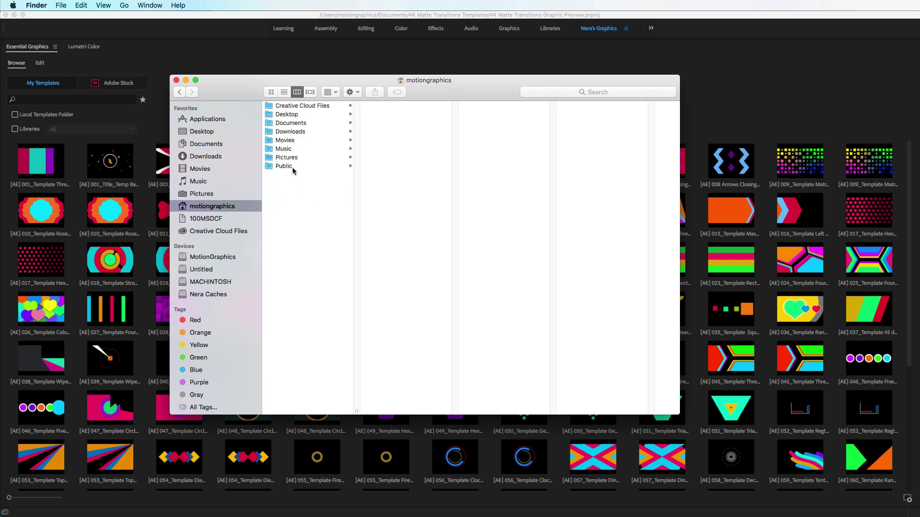
key("super+shift+period")
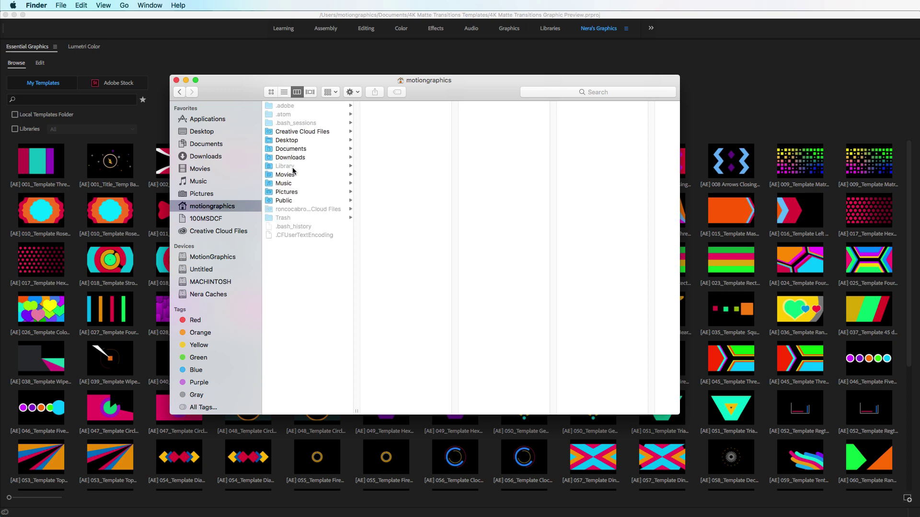
Step: Open the Motion Graphics Templates folder under Library > Application Support > Adobe > Common
left_click(292, 168)
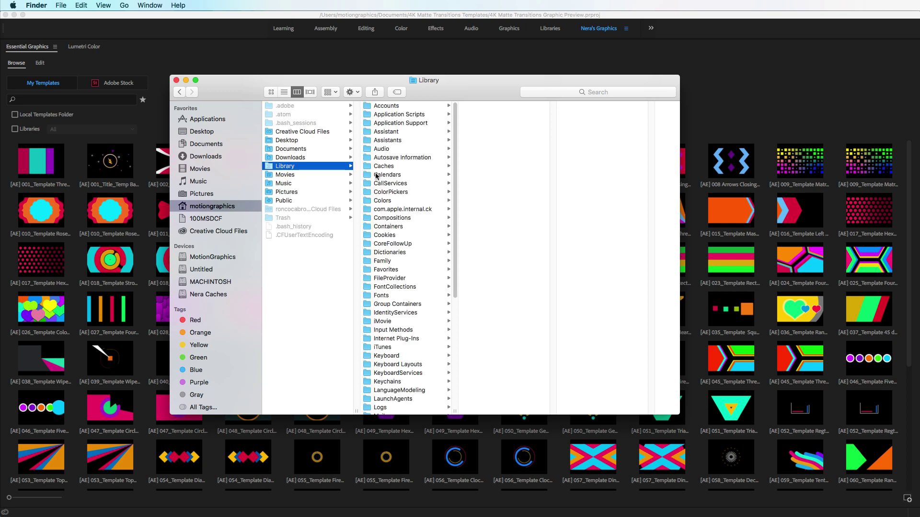
left_click(424, 124)
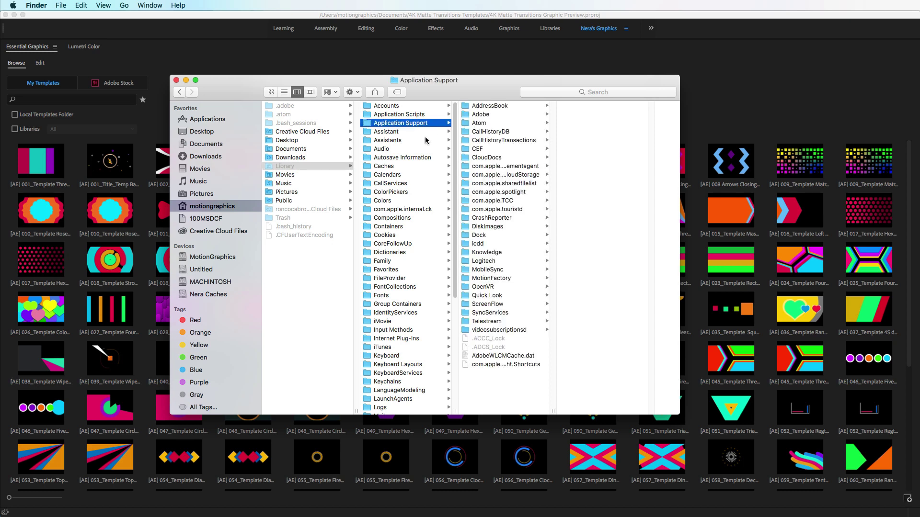
left_click(480, 115)
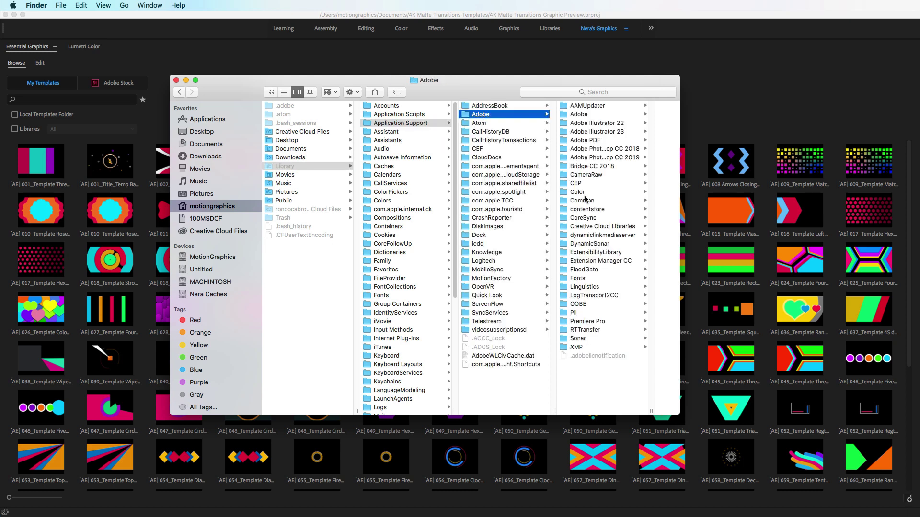
left_click(586, 203)
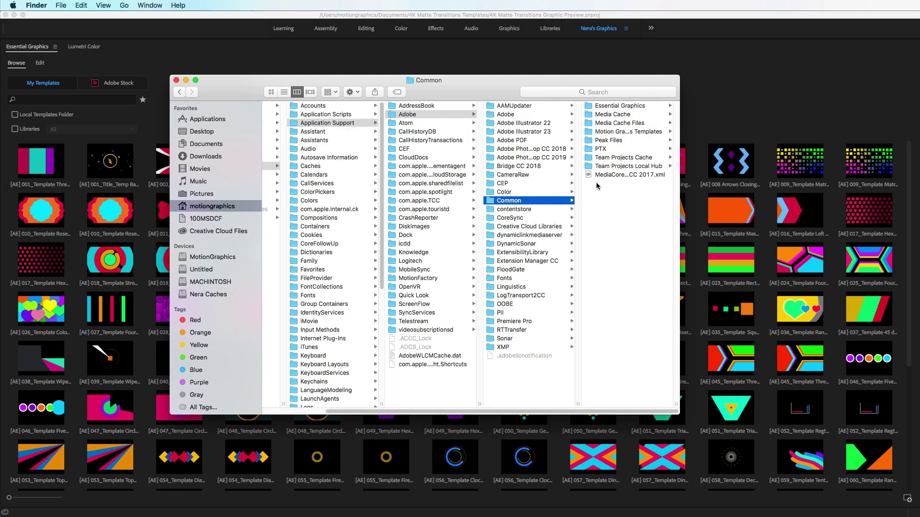
left_click(621, 133)
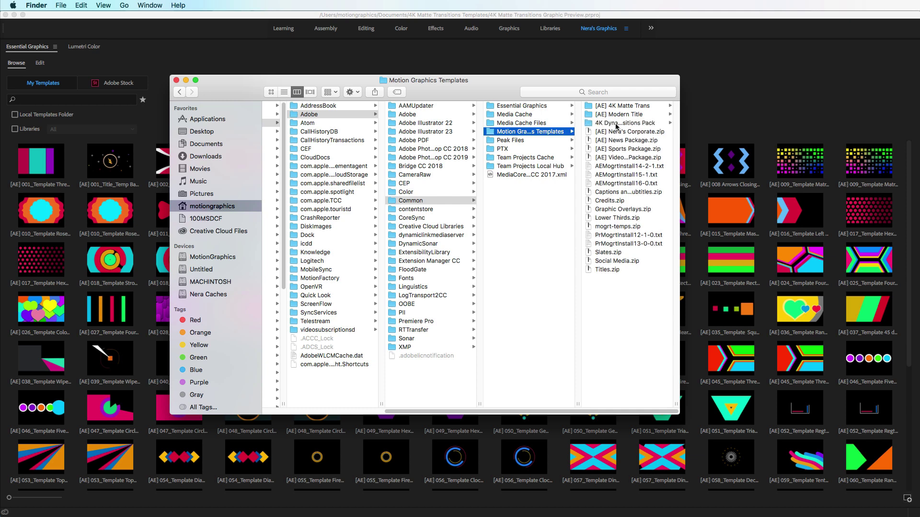
Step: Move the existing 4K Dynamic Color Transitions Pack folder in Motion Graphics Templates to the Trash
left_click(617, 124)
right_click(544, 125)
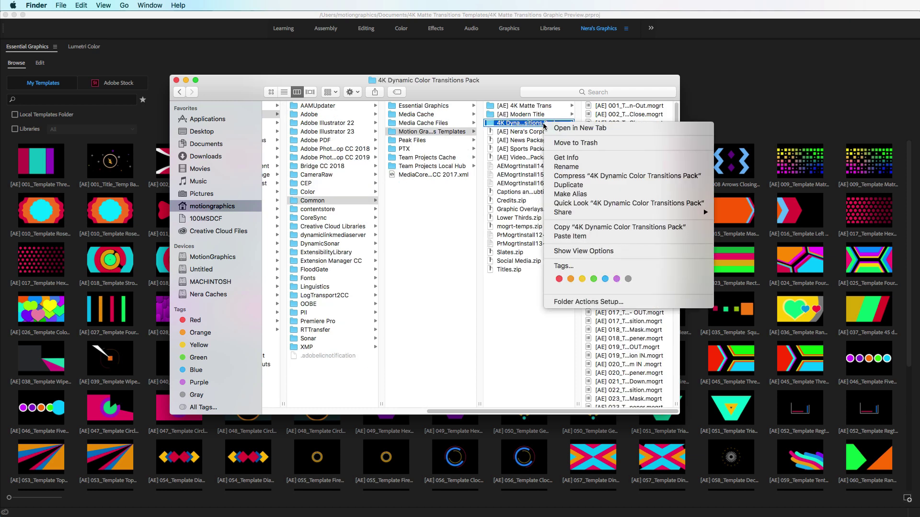
left_click(578, 143)
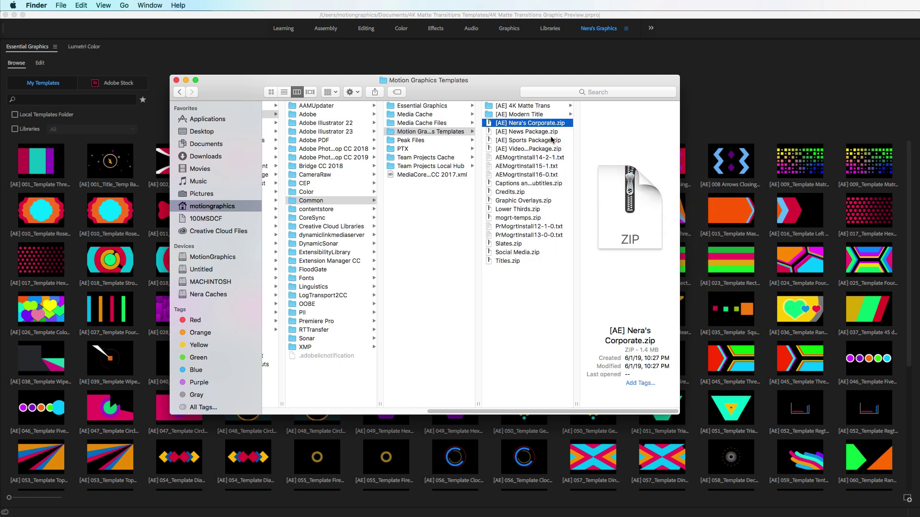
Step: Close the Finder window, switch to Premiere Pro and restore the maximized Essential Graphics panel to its docked size
left_click(176, 81)
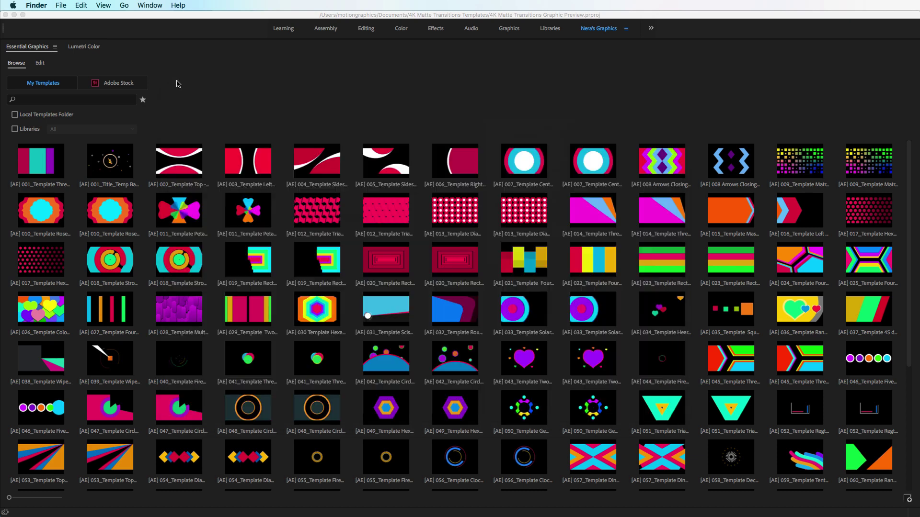
left_click(224, 114)
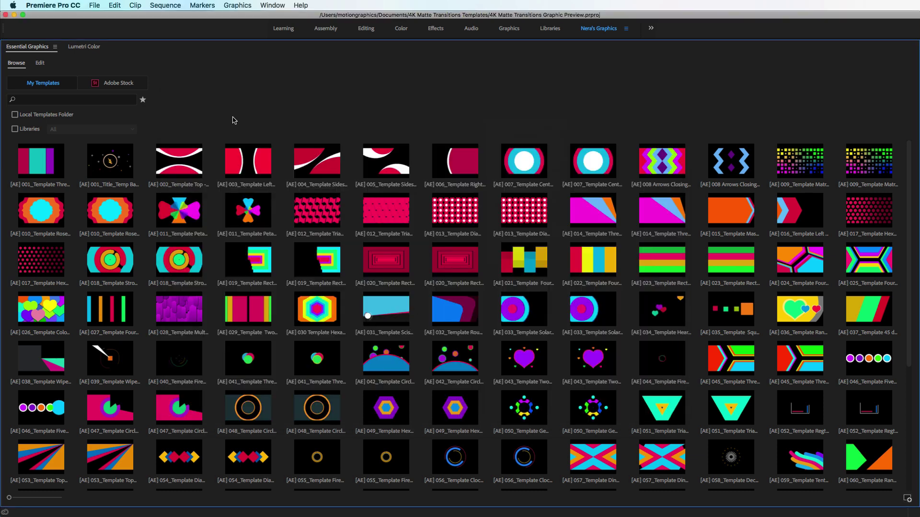
key("grave")
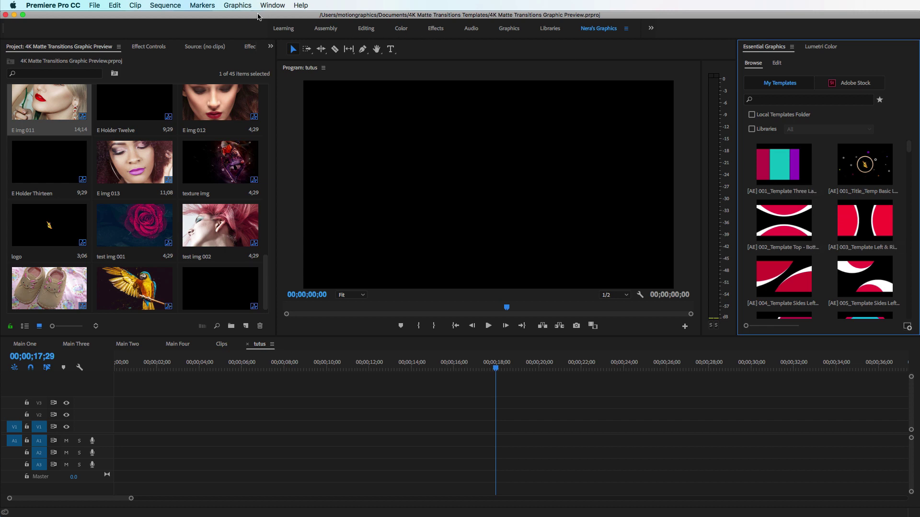
left_click(271, 6)
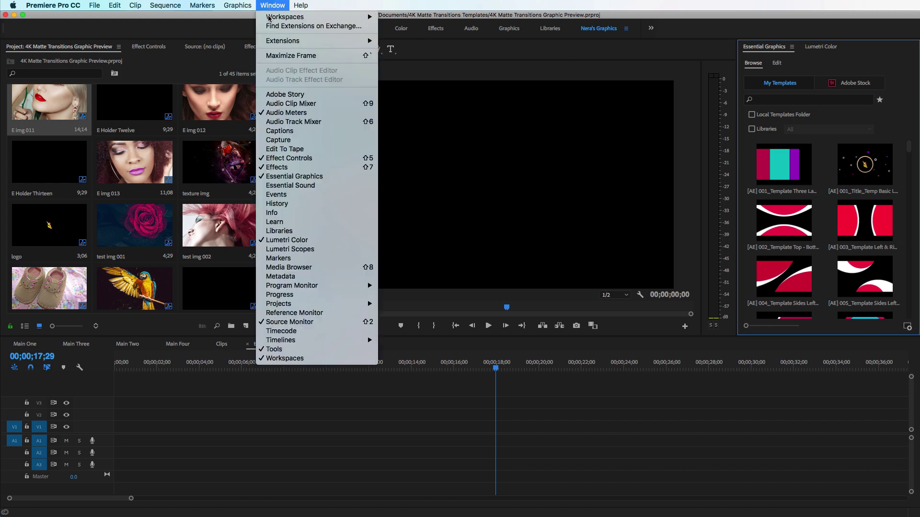
left_click(321, 179)
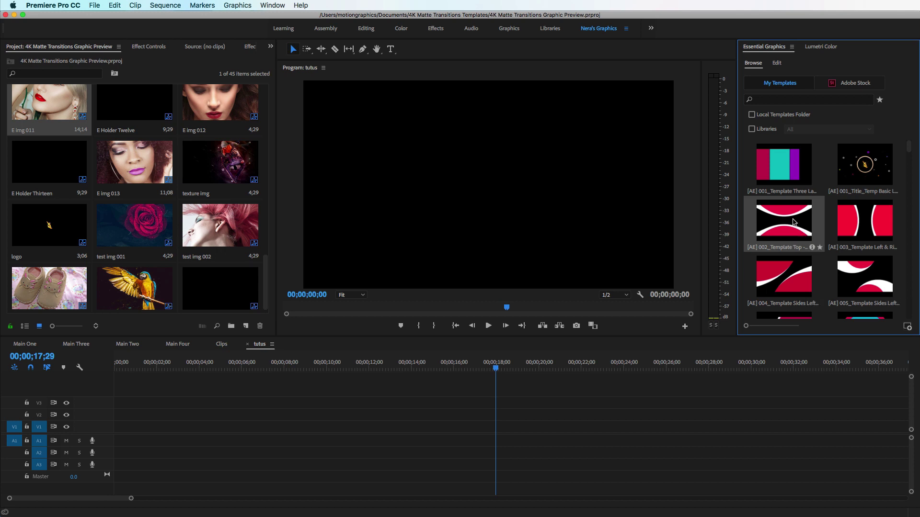
Step: Place the [AE] 002_Template Top - Bottom Polar Close template at the start of V3, keeping existing sequence settings, and move the playhead to 00;00;03;02
left_click_drag(793, 222, 115, 406)
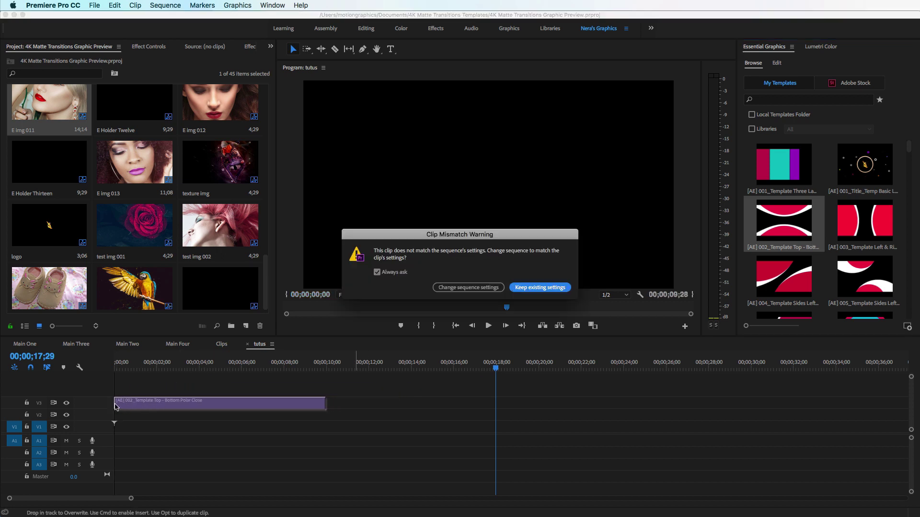
left_click(546, 288)
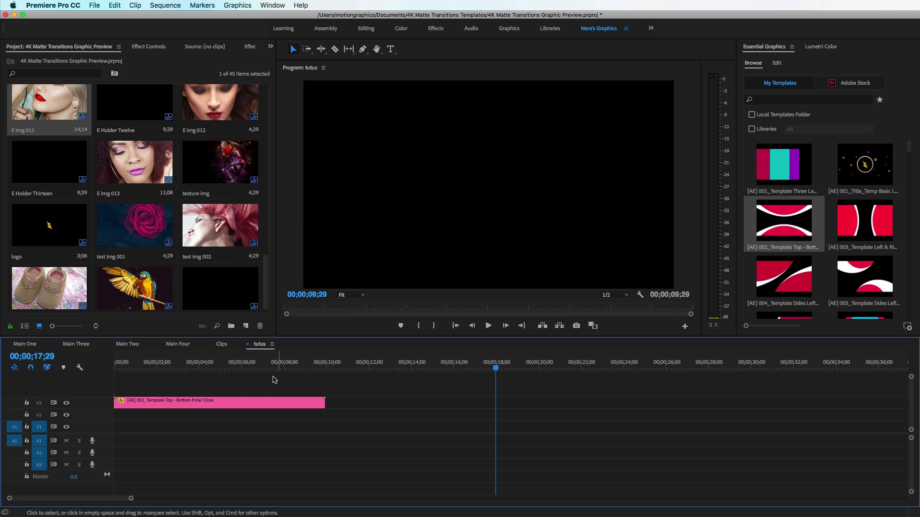
left_click(208, 368)
left_click(179, 368)
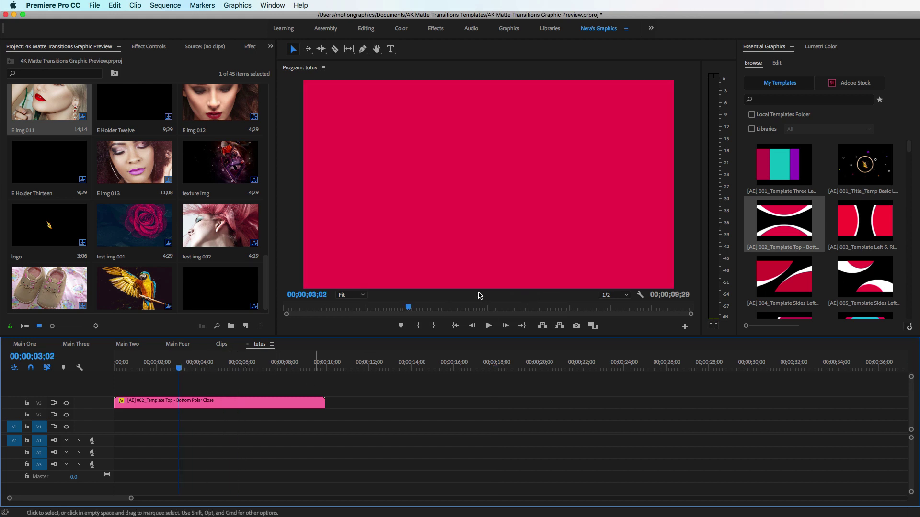
Step: Apply Scale to Frame Size to the template clip on V3 and check its motion settings
left_click(227, 404)
right_click(208, 404)
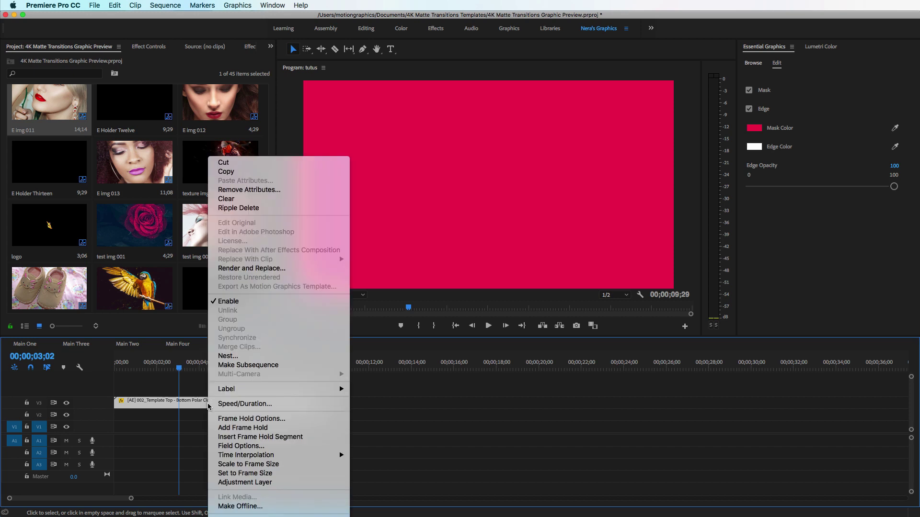
left_click(277, 464)
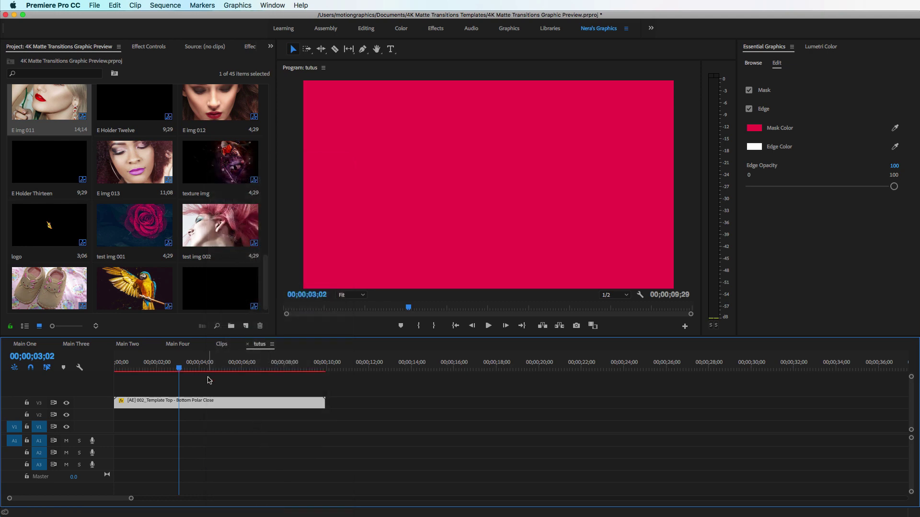
left_click(148, 48)
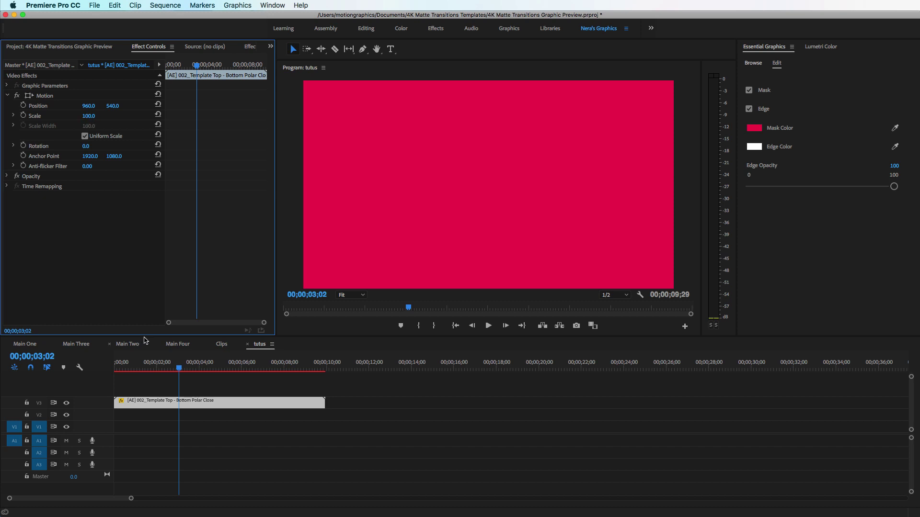
right_click(207, 402)
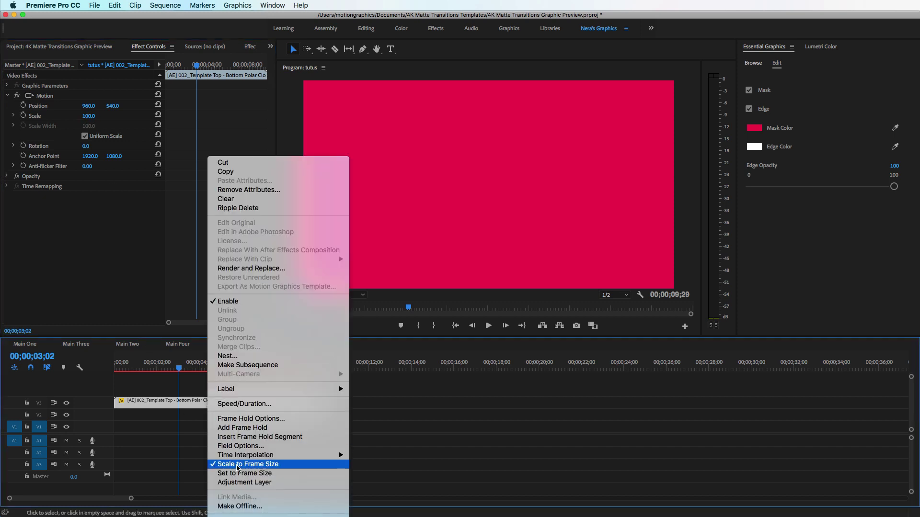
left_click(149, 402)
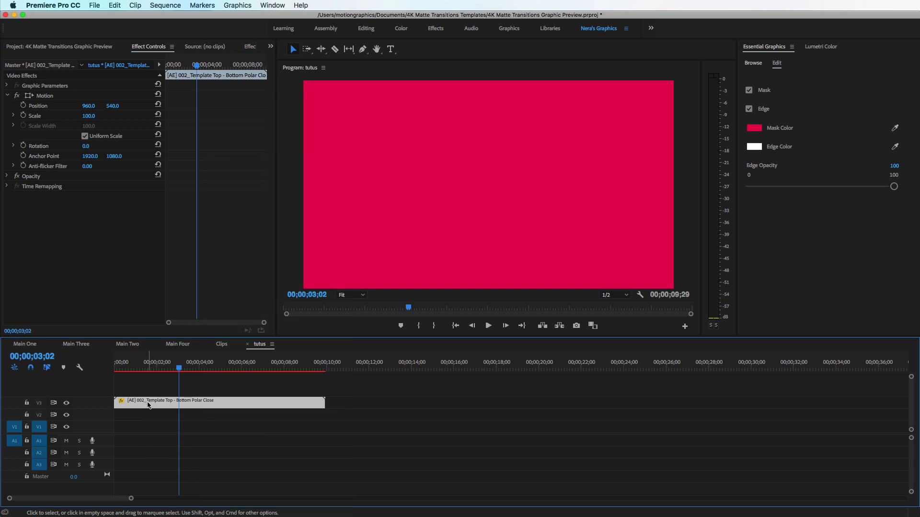
Step: Duplicate the template clip from V3 onto V1 and place test img 002 between them at the start of V2
left_click_drag(148, 405, 146, 429)
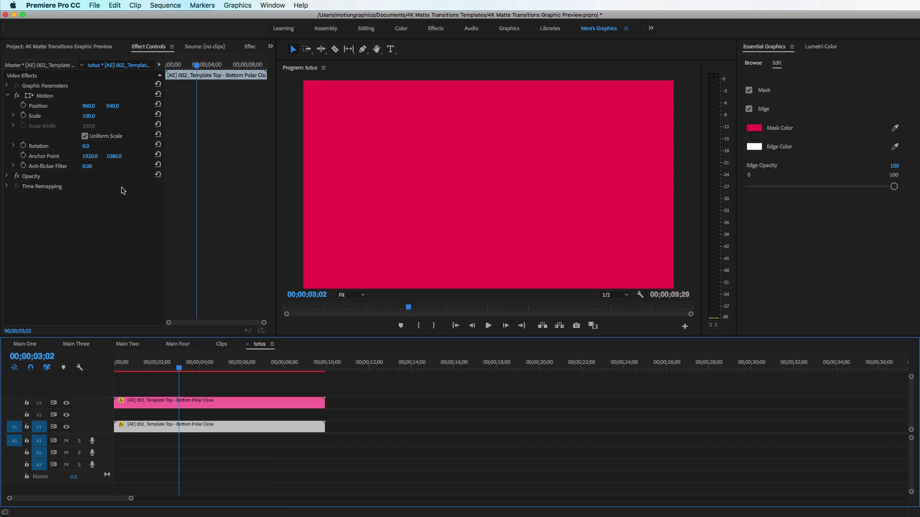
left_click(67, 48)
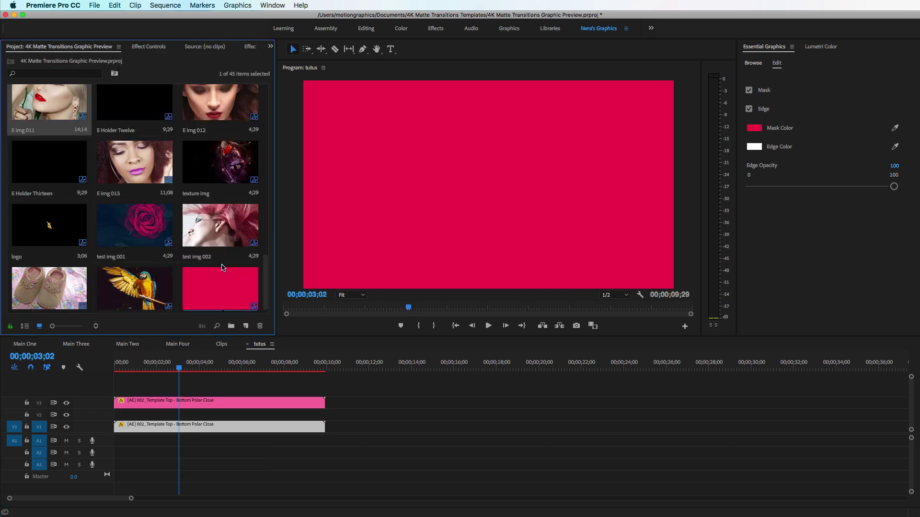
left_click_drag(221, 235, 107, 420)
left_click(190, 417)
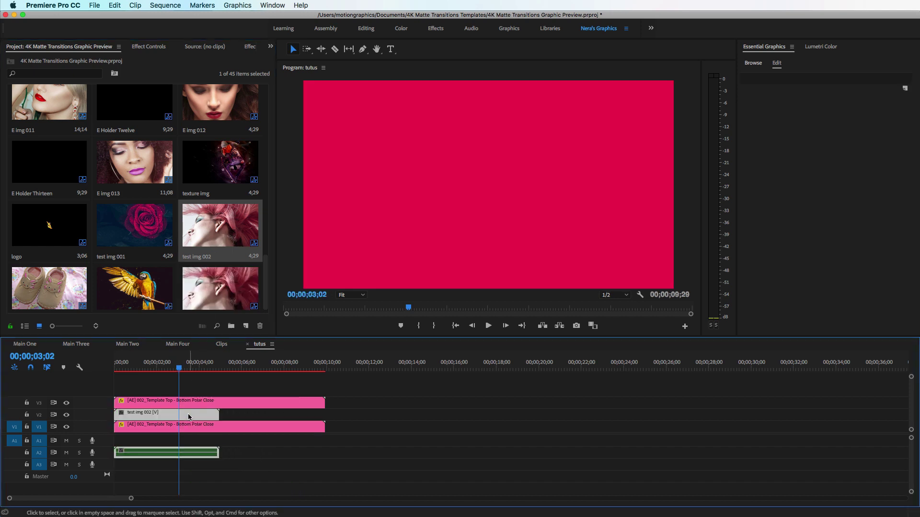
left_click_drag(178, 372, 156, 378)
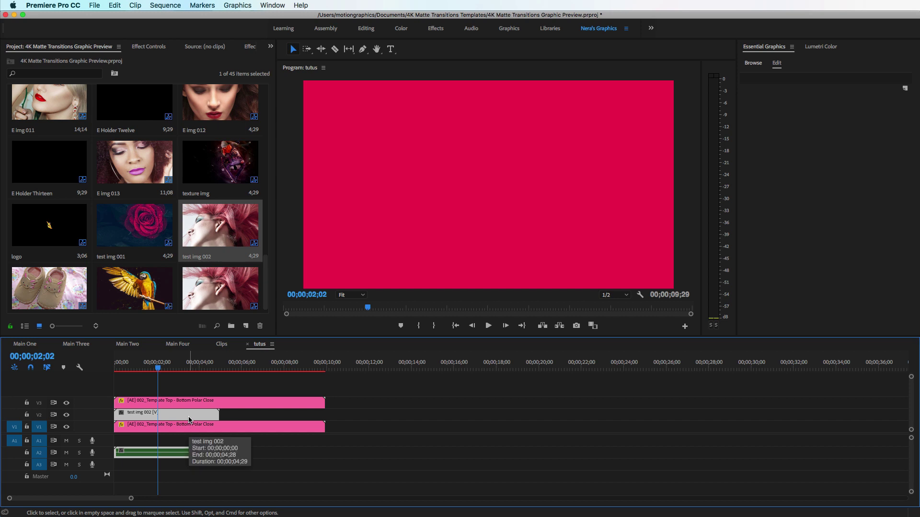
Step: Disable Mask on the V1 template clip and Edge on the V3 template clip, and move the playhead to 00;00;01;09
left_click(160, 426)
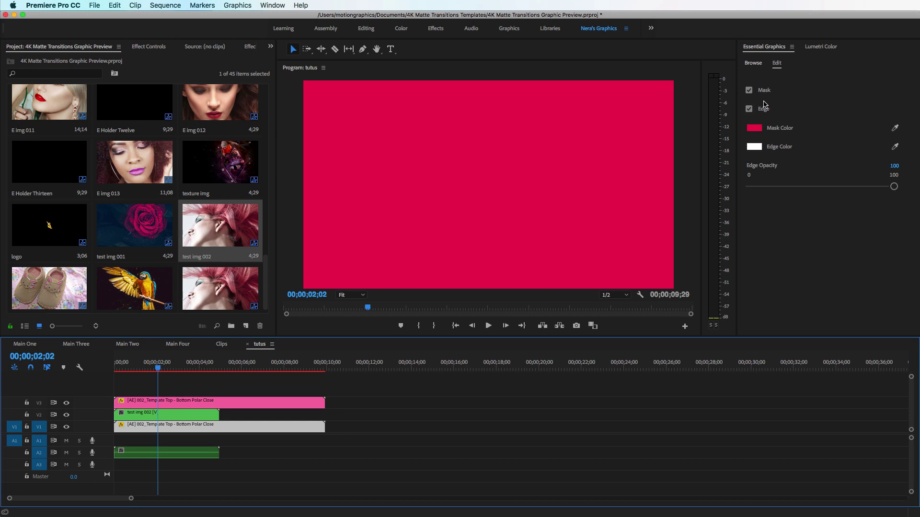
left_click(748, 90)
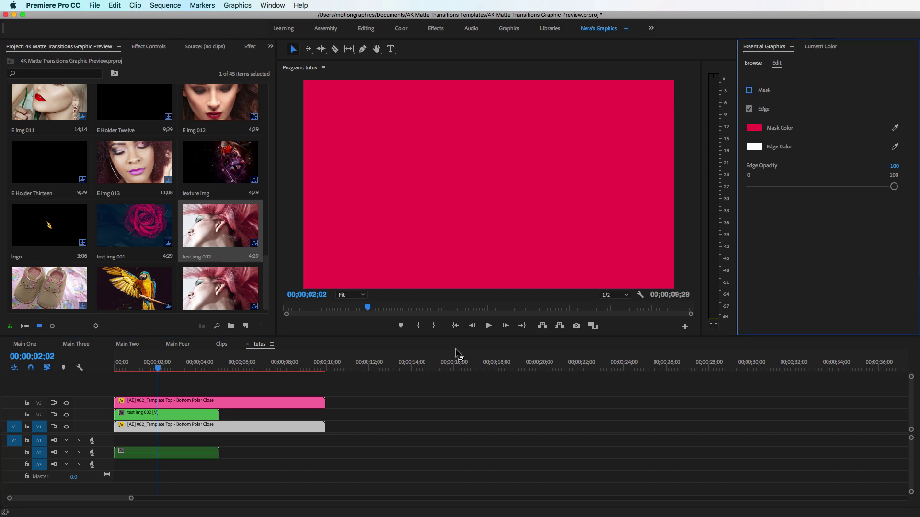
left_click(215, 426)
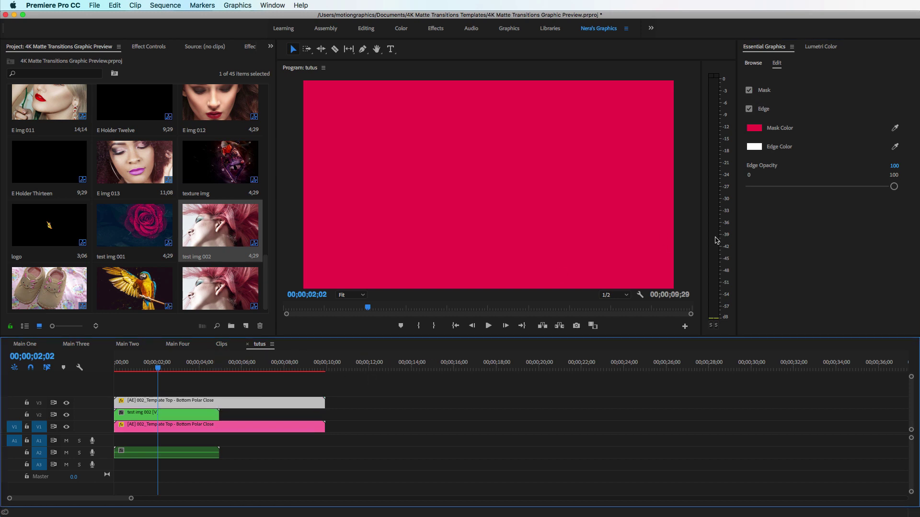
left_click(749, 109)
left_click_drag(159, 369, 139, 380)
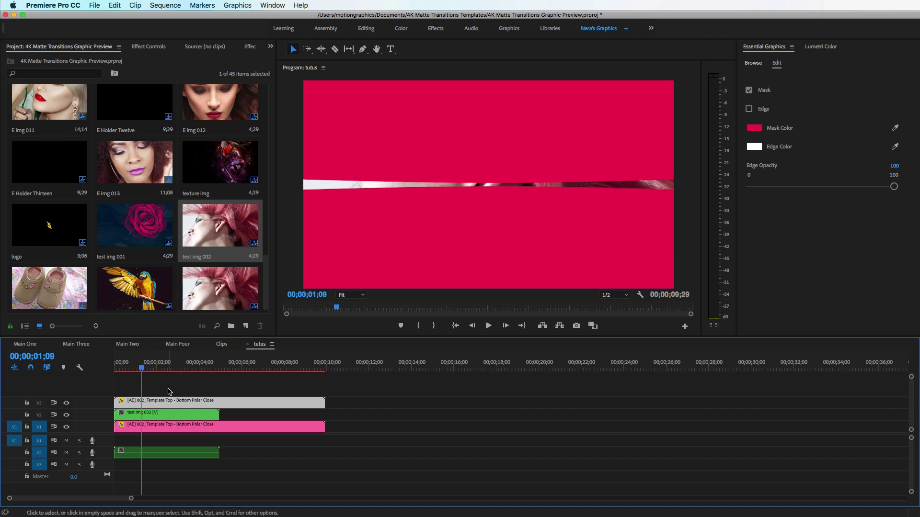
Step: Apply the Track Matte Key effect to the test img 002 clip on V2
left_click(186, 416)
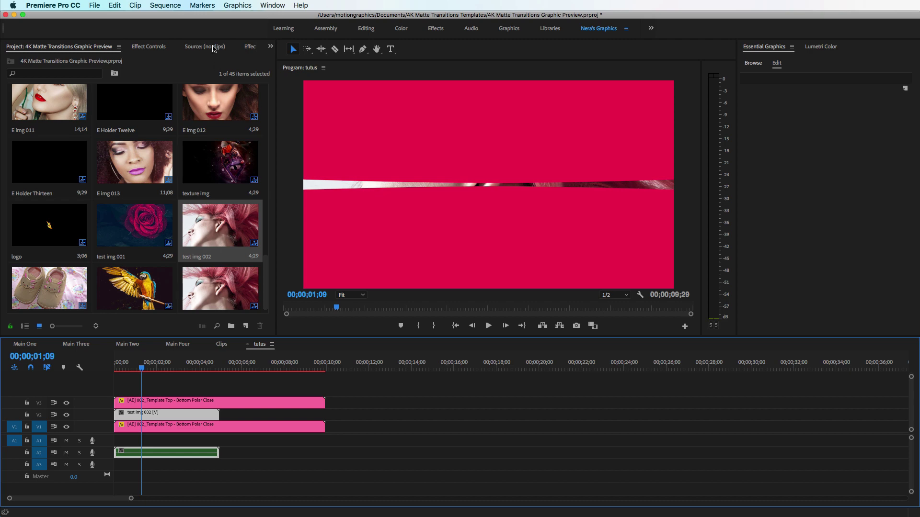
left_click(250, 47)
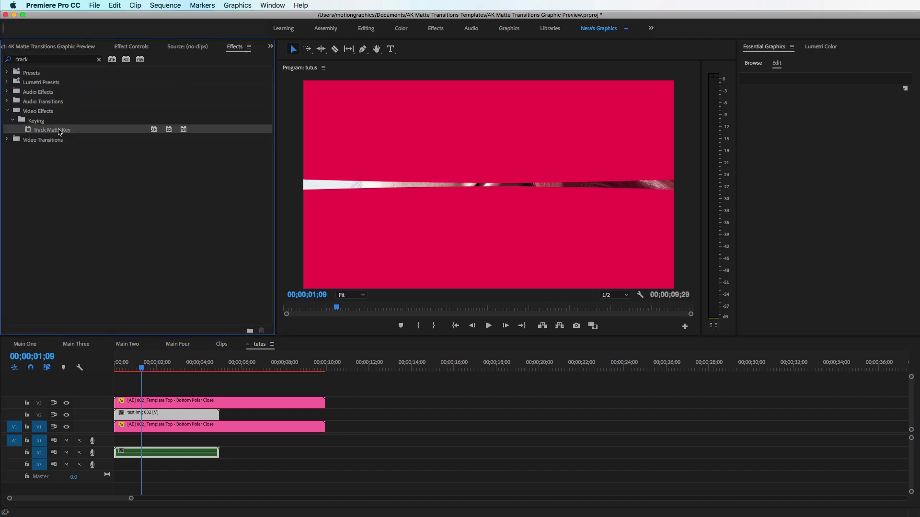
left_click_drag(59, 132, 151, 417)
left_click(54, 60)
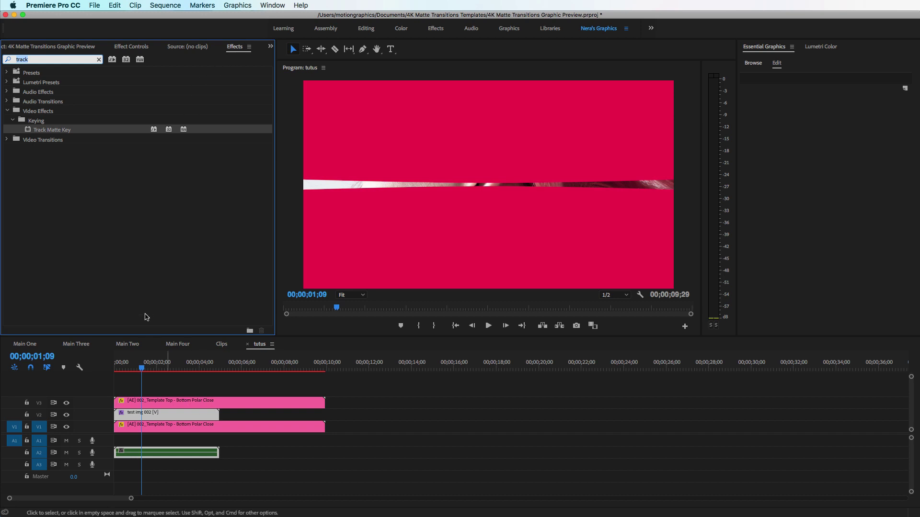
Step: Set the Track Matte Key's matte on the test img 002 clip to Video 3
left_click(164, 419)
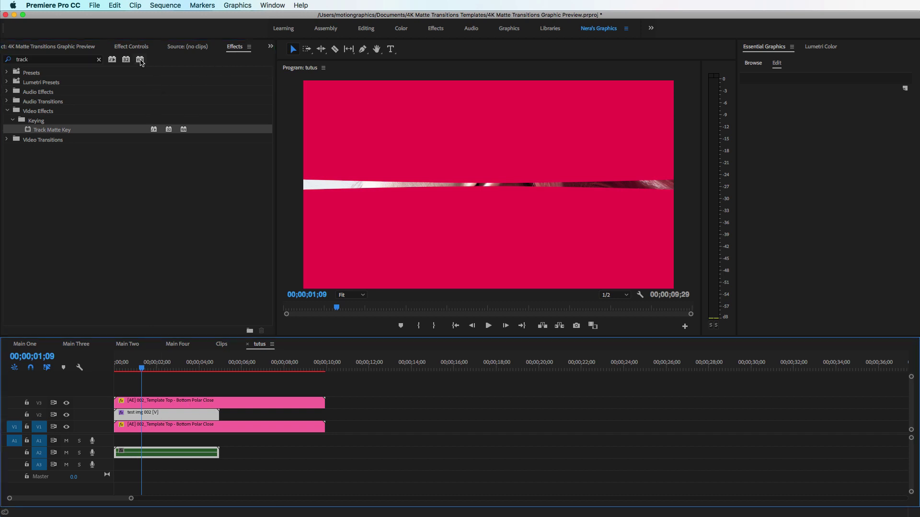
left_click(132, 47)
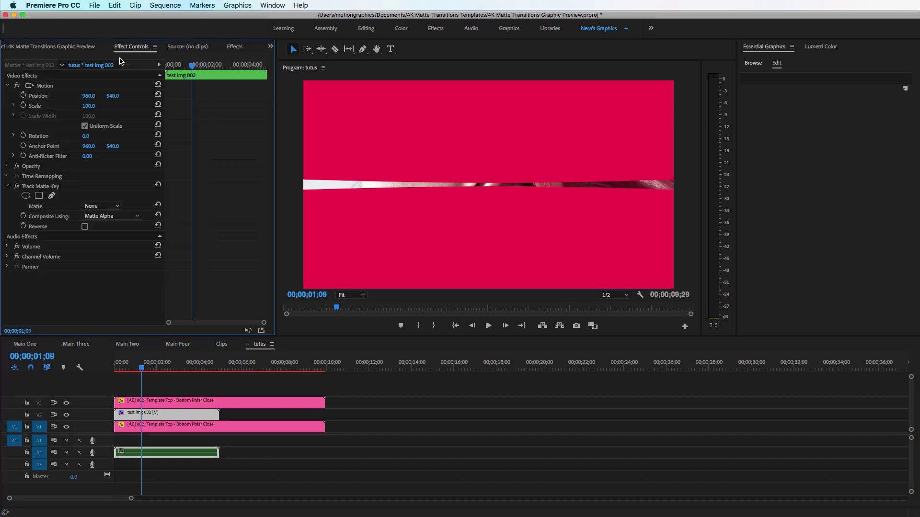
left_click(102, 206)
left_click(109, 229)
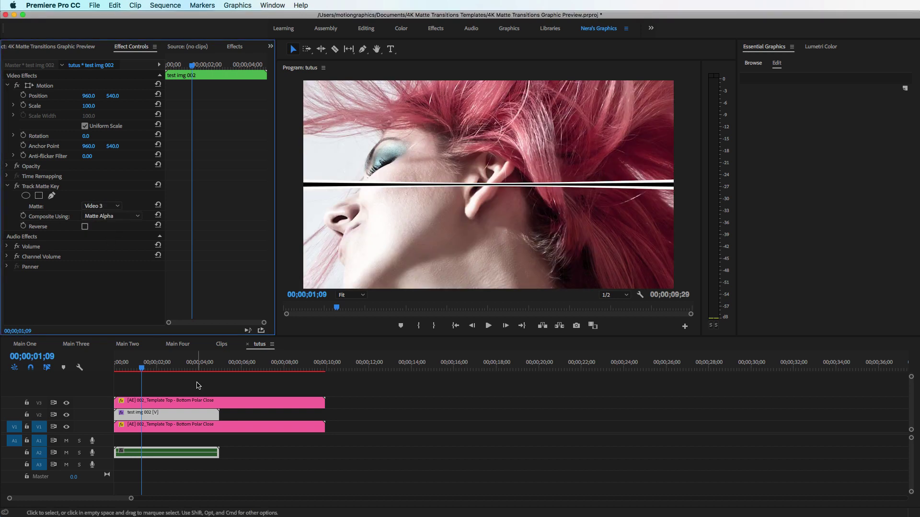
Step: Save the project, preview the matte transition from the sequence start, and park the playhead at 00;00;00;18
left_click(128, 370)
left_click_drag(128, 374, 145, 382)
key("super+s")
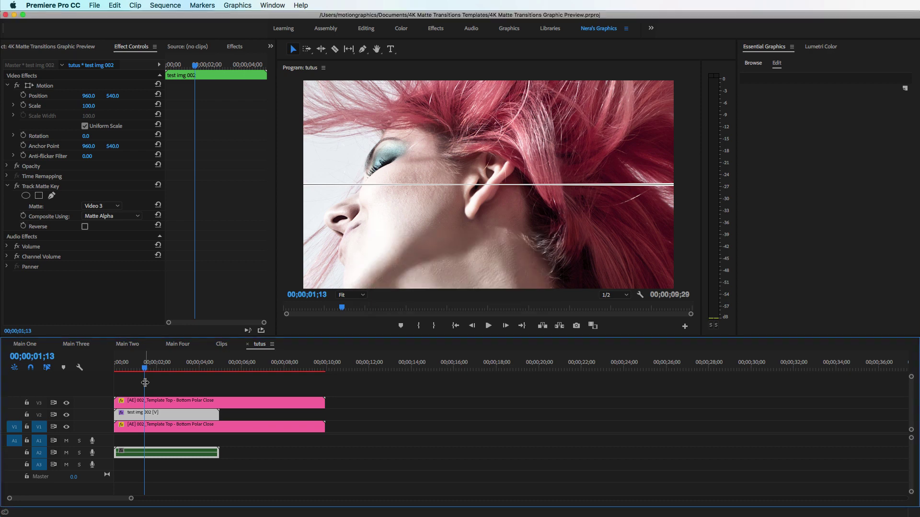
key("Home")
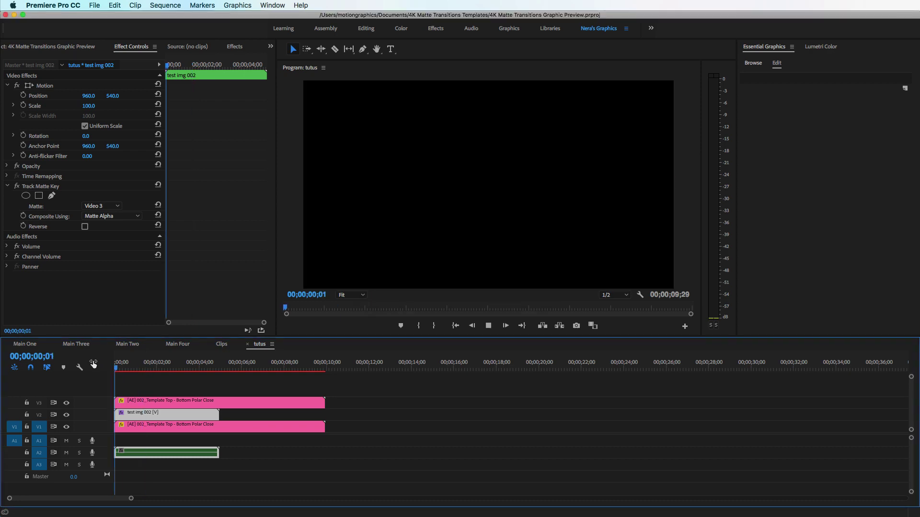
key("space")
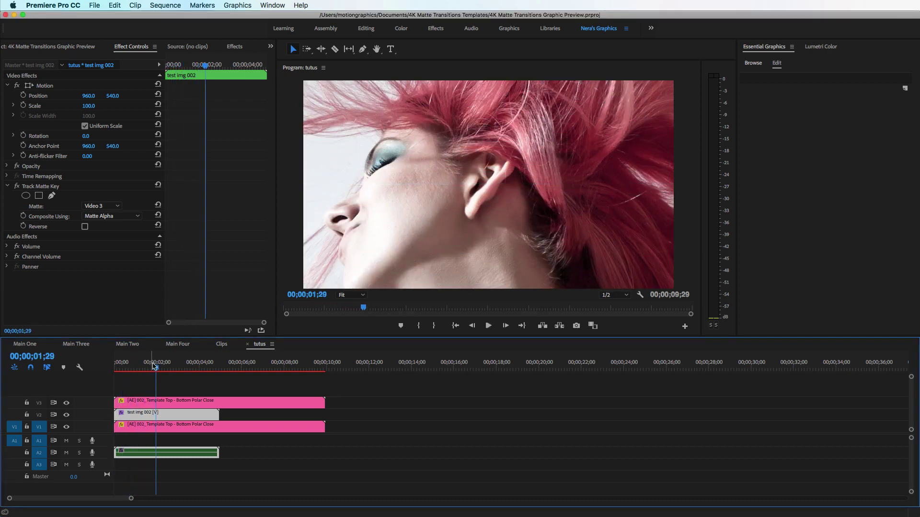
left_click_drag(154, 366, 126, 375)
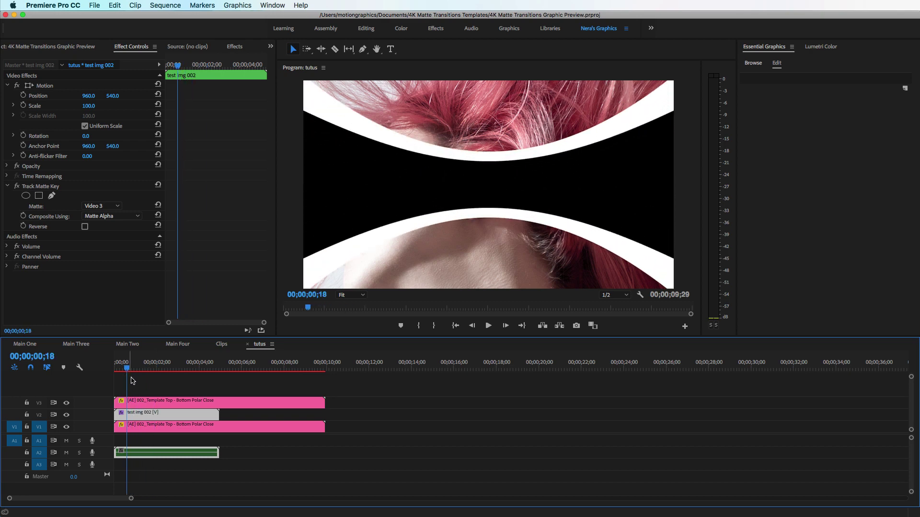
Step: Change the Edge Color of the template clip on V1 to bright green
left_click(180, 425)
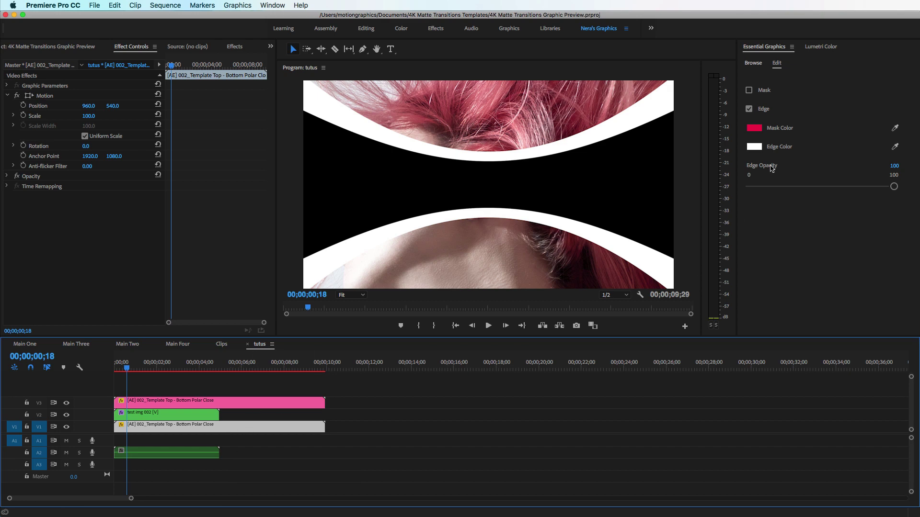
left_click(754, 147)
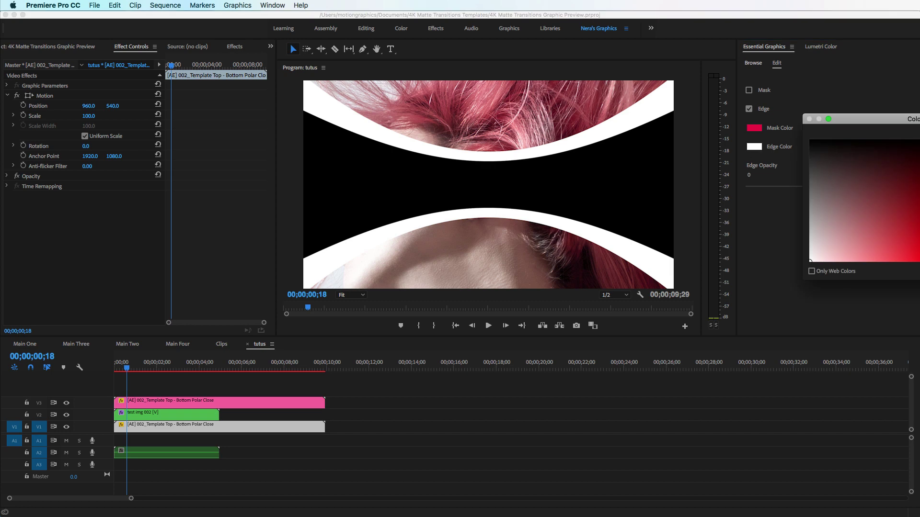
mouse_move(917, 201)
left_mouse_down()
mouse_move(902, 192)
mouse_move(906, 243)
left_mouse_up()
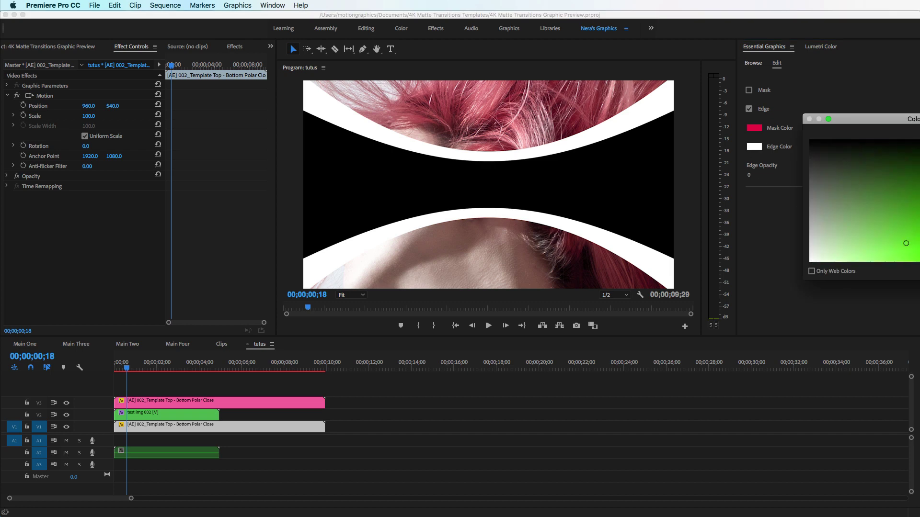
key("Return")
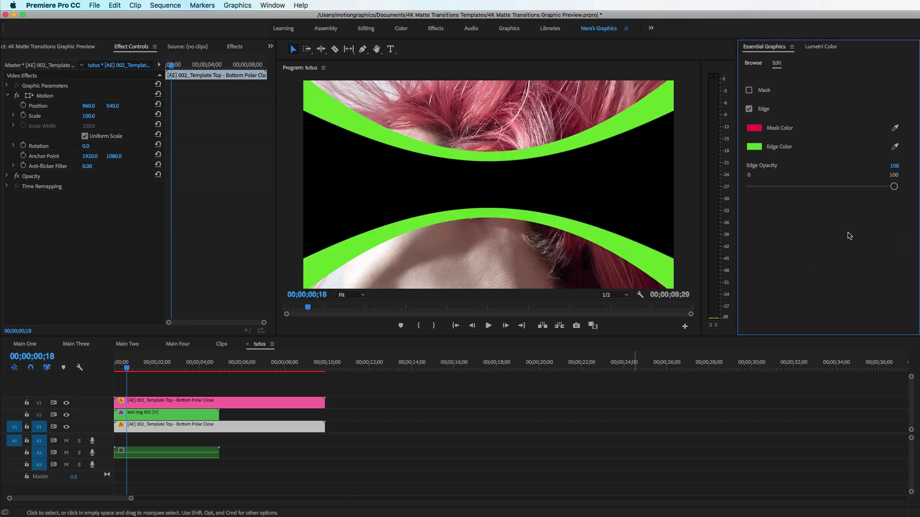
Step: Lower the template's Edge Opacity to 19 and compare it with the finished transition in the Main Three sequence at about 00;00;01;04
left_click_drag(897, 192, 777, 193)
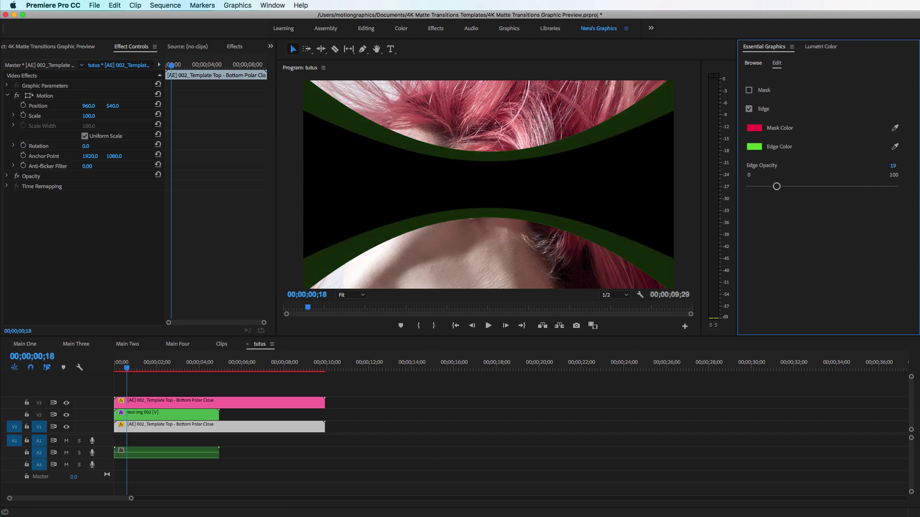
left_click(76, 345)
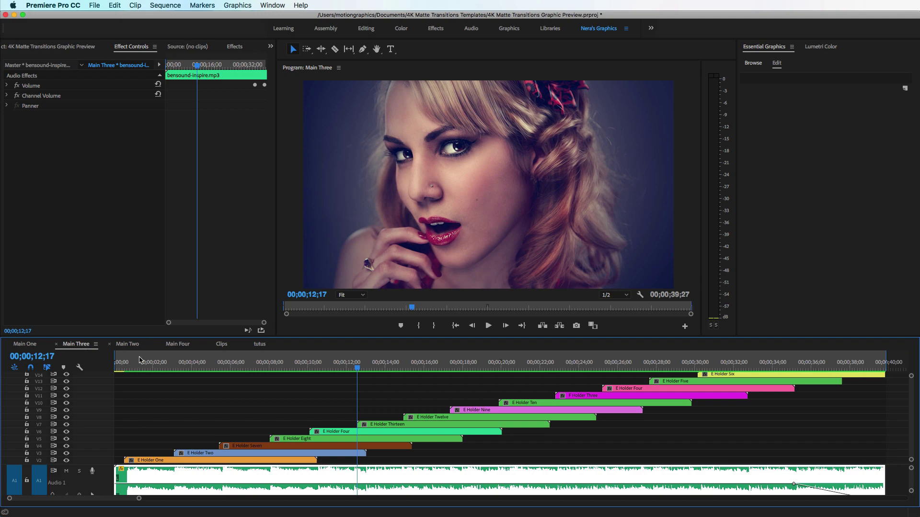
left_click_drag(120, 367, 137, 370)
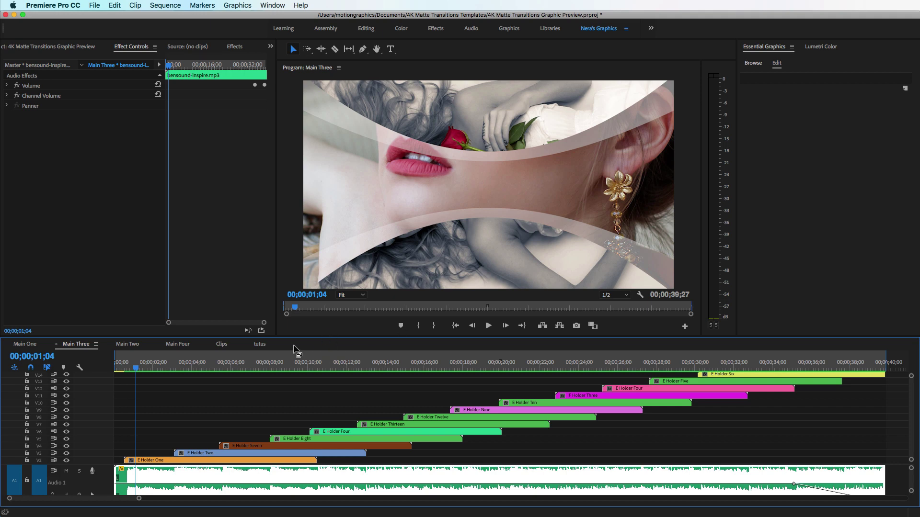
left_click(260, 345)
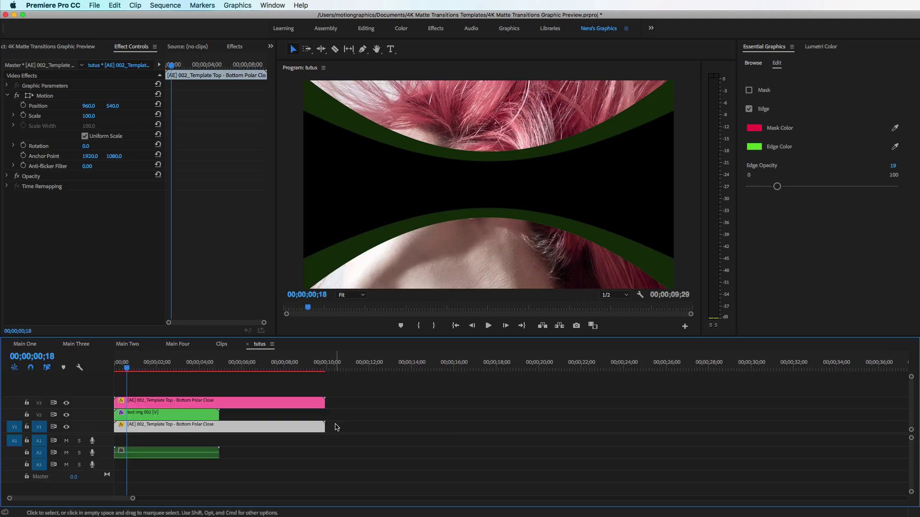
Step: Replace the sequence's clips with the 010 Rose Transition Mask template at the start of V2 and the Rose Transition Opener at 00;00;12;09
left_click(753, 63)
mouse_move(908, 149)
left_mouse_down()
mouse_move(908, 158)
mouse_move(909, 147)
left_mouse_up()
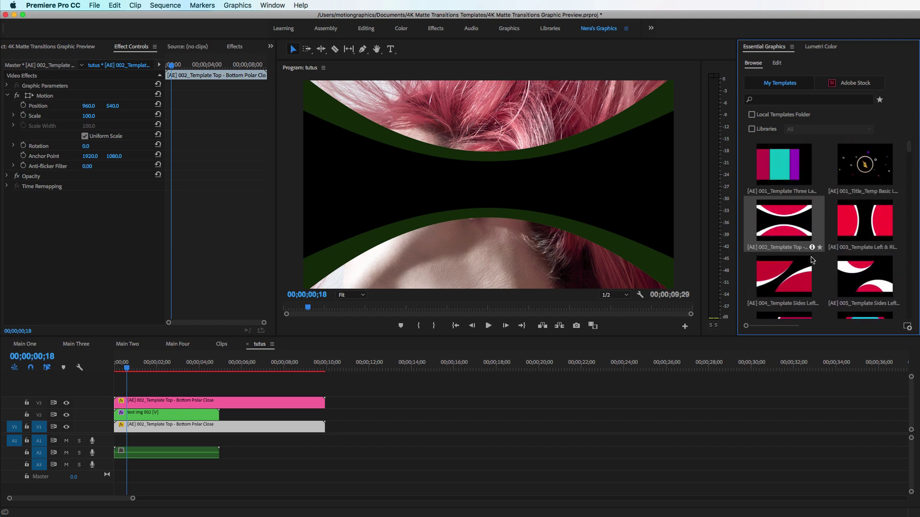
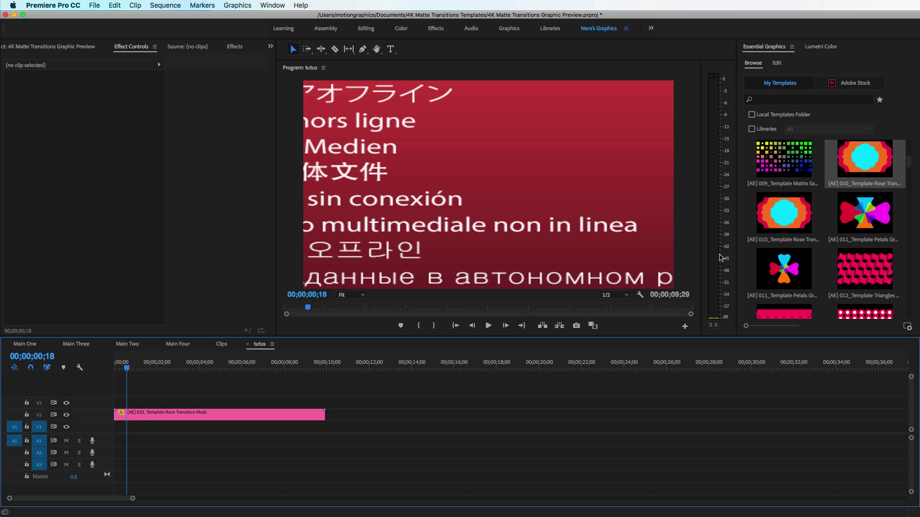
left_click(774, 229)
left_click_drag(751, 264, 428, 413)
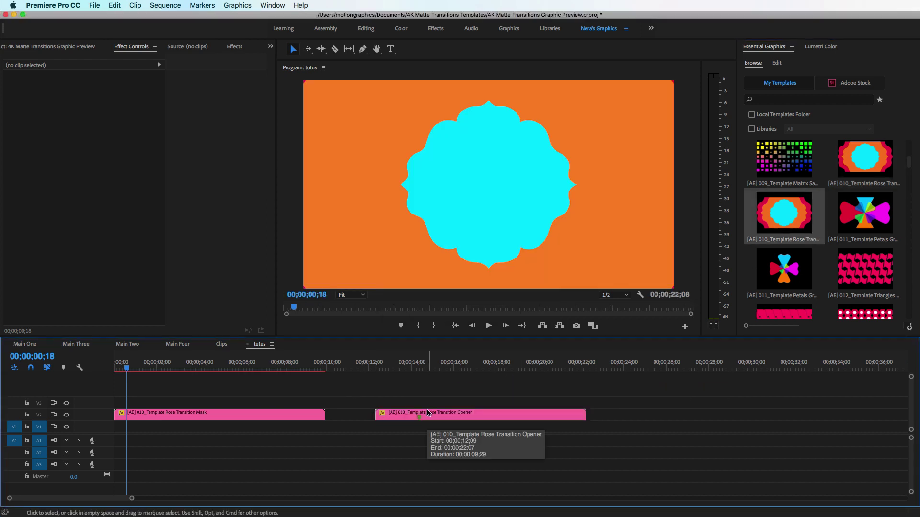
Step: Apply Scale to Frame Size to the Rose Transition Mask clip on V2
left_click(195, 419)
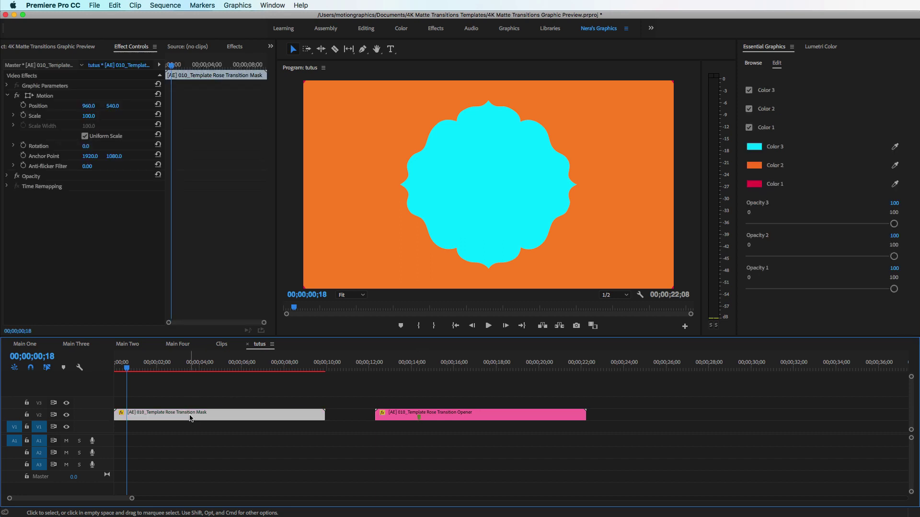
left_click(458, 420)
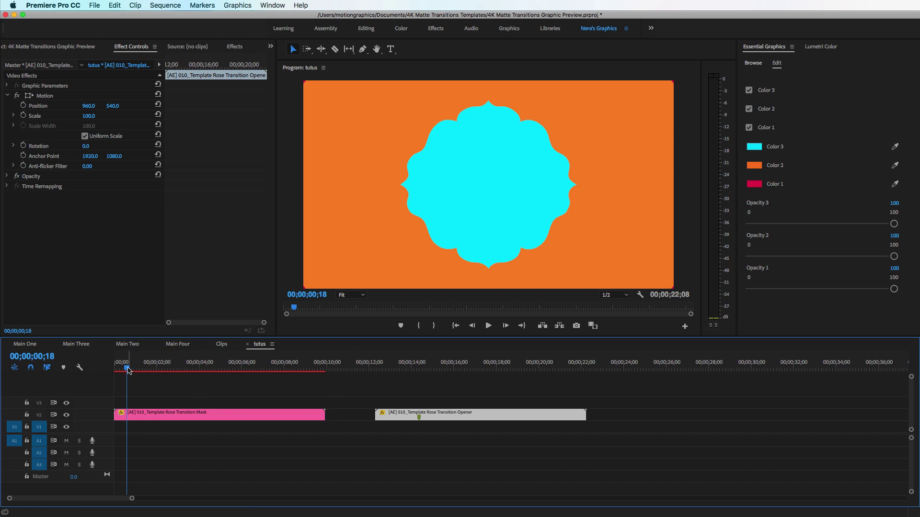
left_click(188, 402)
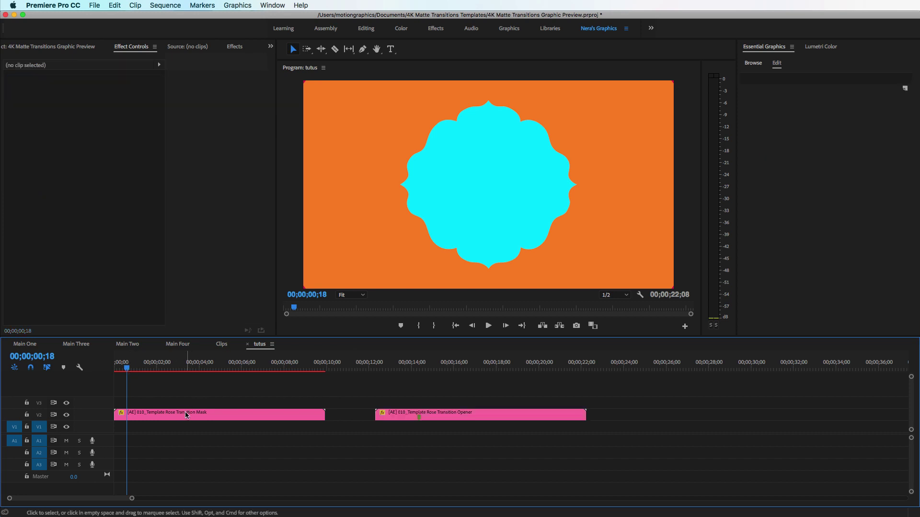
left_click(184, 418)
right_click(186, 418)
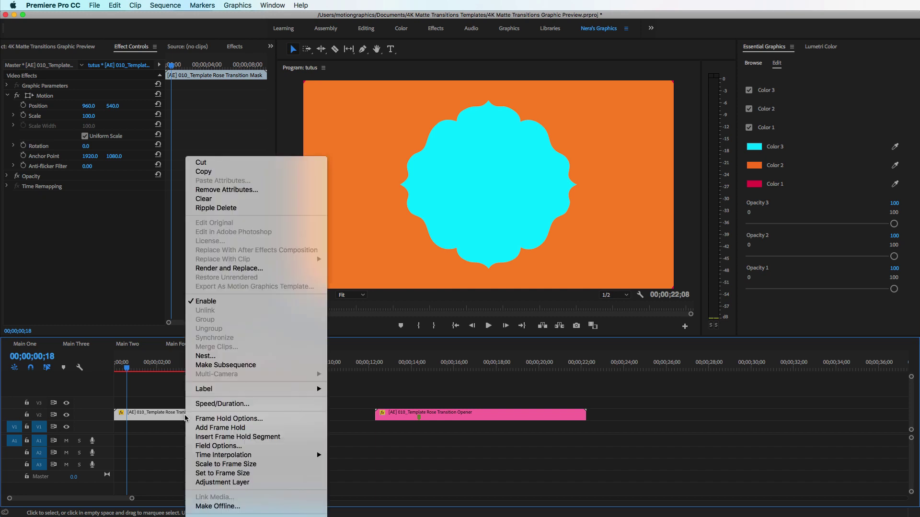
left_click(247, 466)
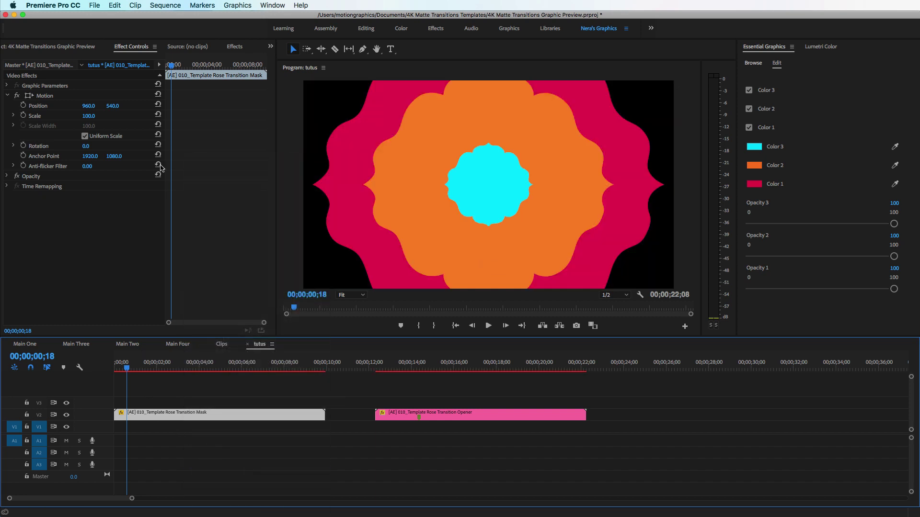
Step: Place the E img 013 image at the start of V1 and apply the Track Matte Key effect to it
left_click(51, 50)
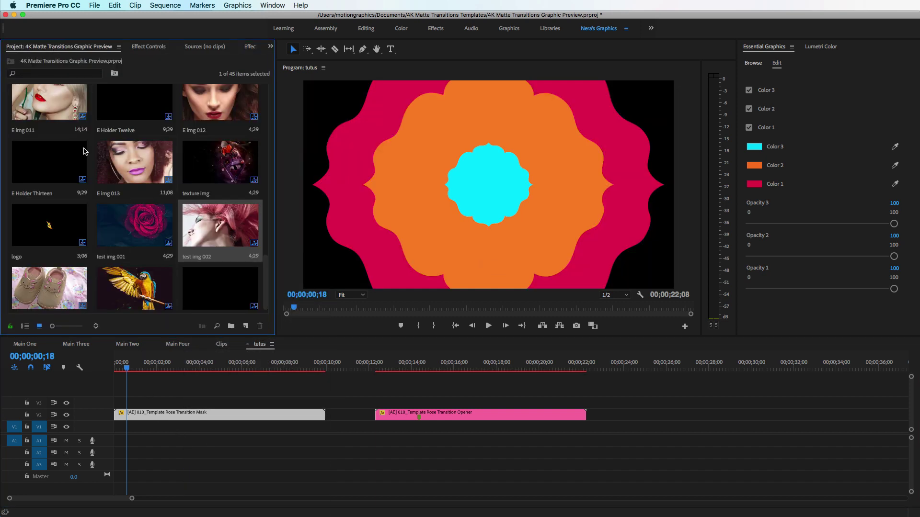
left_click_drag(145, 185, 112, 440)
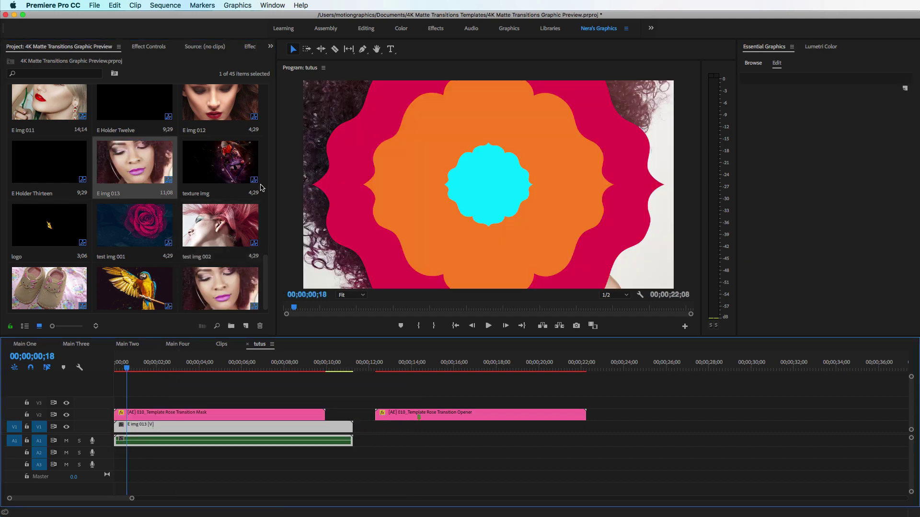
left_click(247, 48)
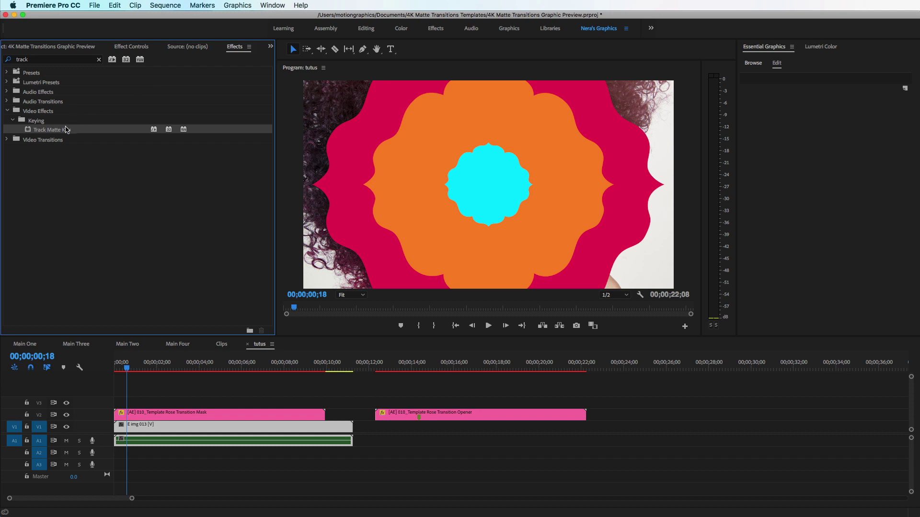
left_click_drag(104, 287, 153, 429)
Step: Move the Rose Transition Mask and E img 013 clips up one track, to V3 and V2
left_click(156, 415)
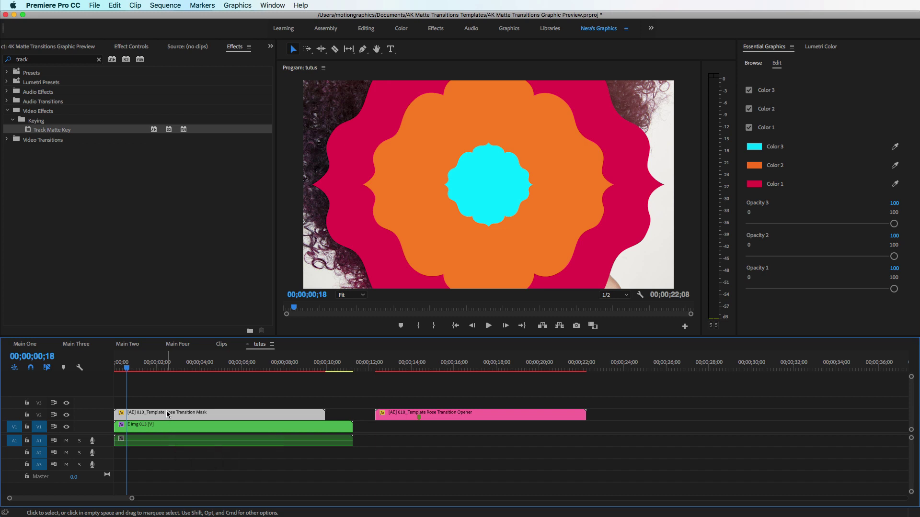
left_click(168, 425, "shift")
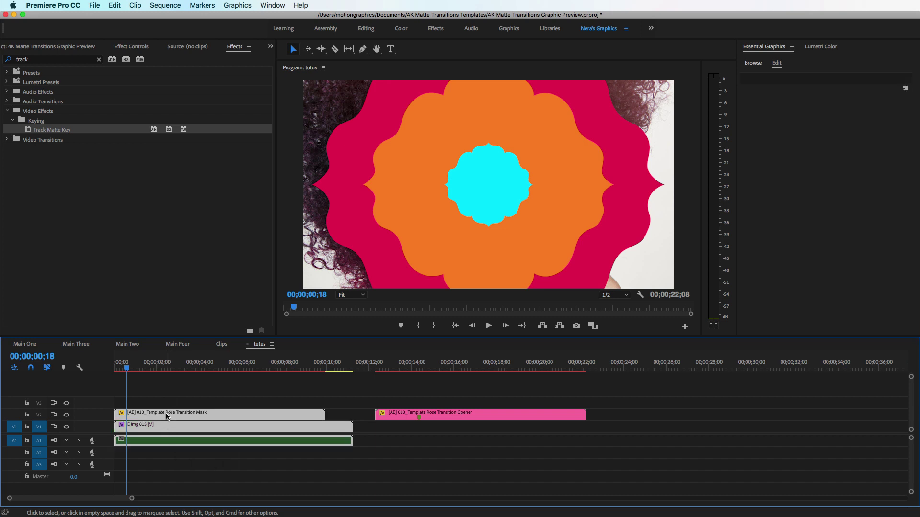
left_click_drag(165, 413, 162, 404)
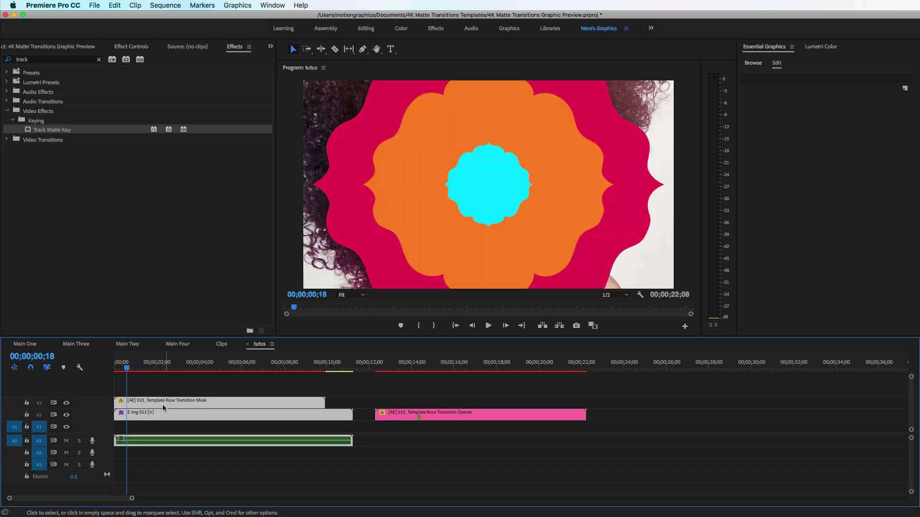
left_click(140, 430)
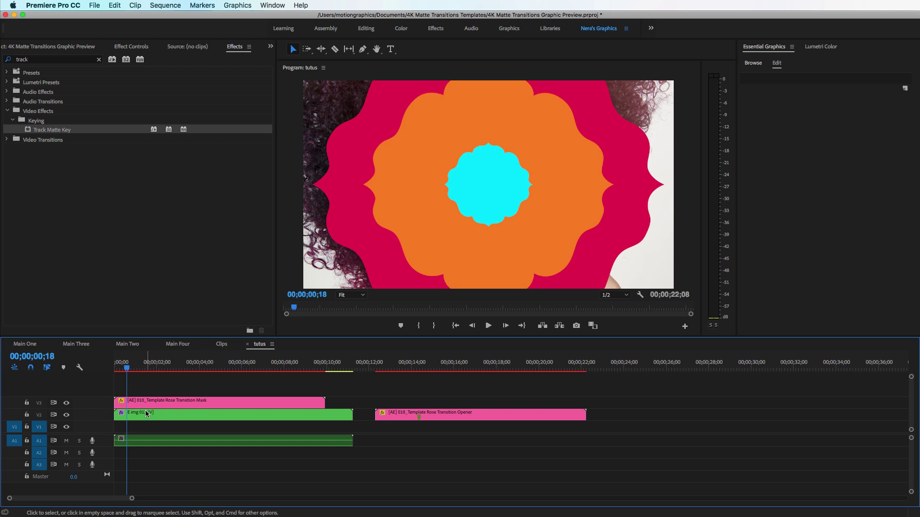
Step: Turn off Color 1 and Color 2 on the V3 Rose Transition Mask clip and park the playhead at 00;00;00;23
left_click(159, 404)
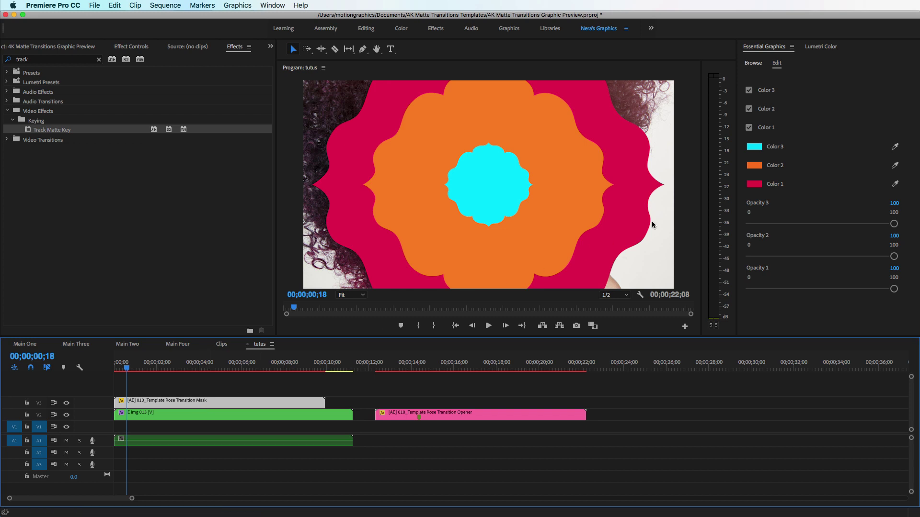
left_click(749, 127)
left_click(748, 109)
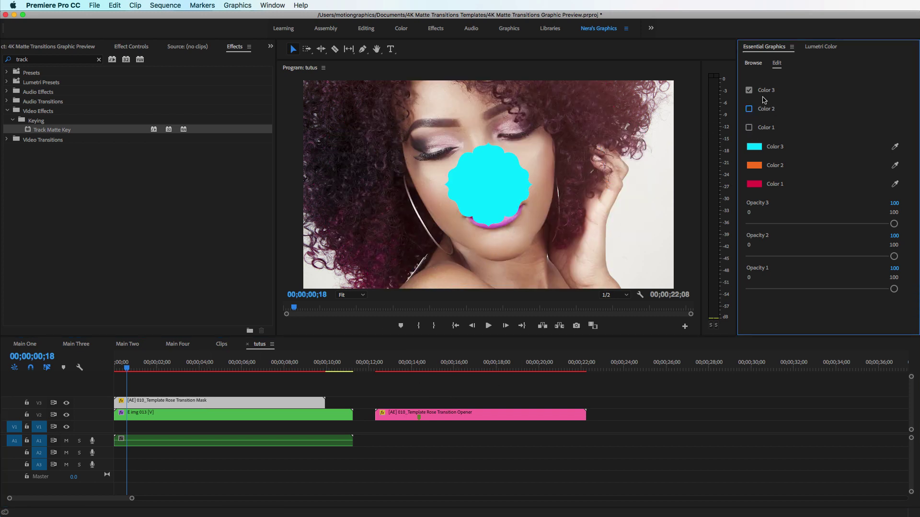
left_click(135, 369)
mouse_move(142, 375)
left_mouse_down()
mouse_move(119, 371)
mouse_move(130, 371)
left_mouse_up()
Step: Set the Track Matte Key's matte on the E img 013 clip to Video 3 and move the playhead to 00;00;00;24
left_click(168, 419)
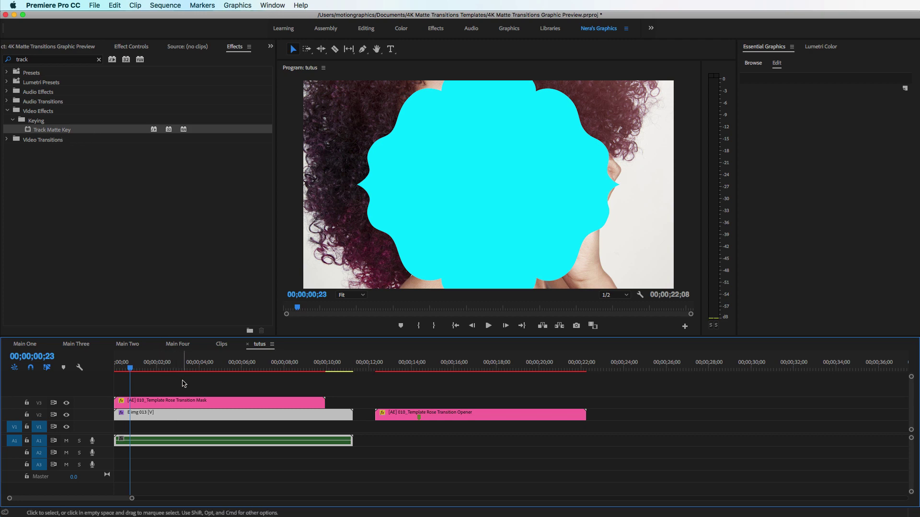
left_click(131, 46)
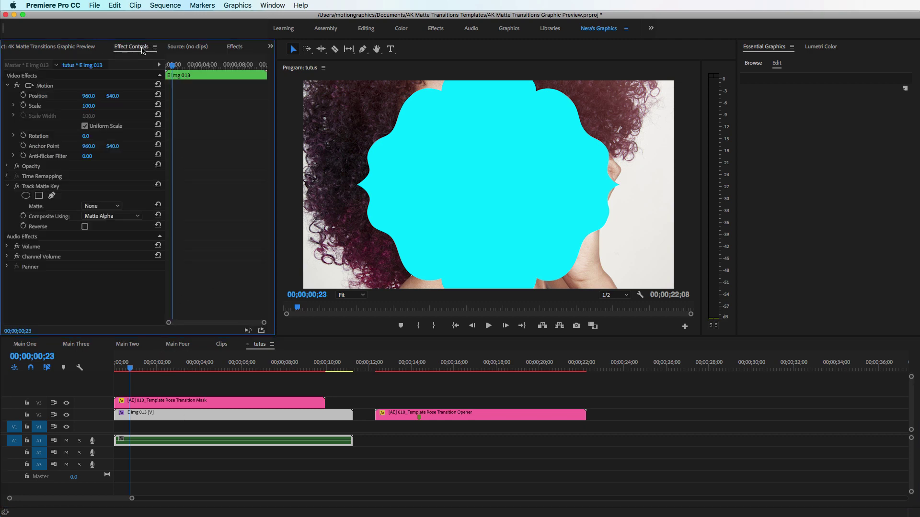
left_click(103, 206)
left_click(101, 229)
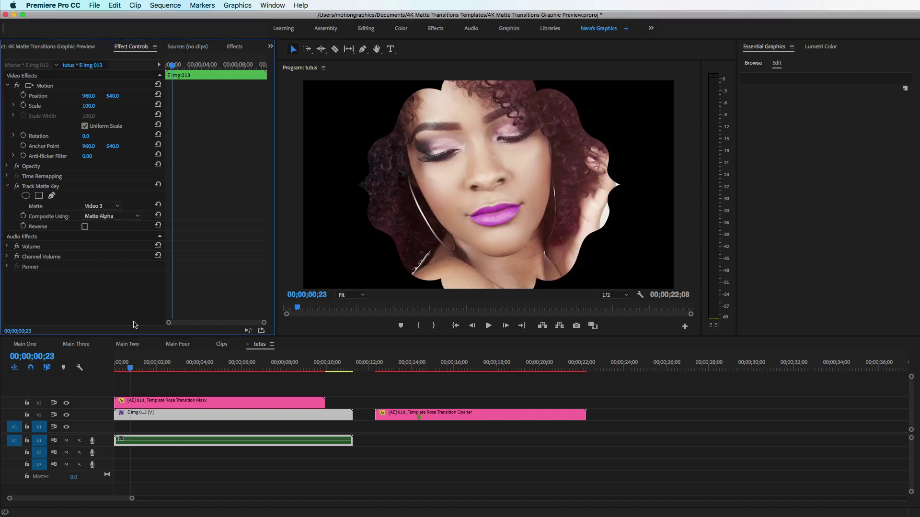
mouse_move(130, 368)
left_mouse_down()
mouse_move(104, 376)
mouse_move(144, 379)
mouse_move(132, 378)
left_mouse_up()
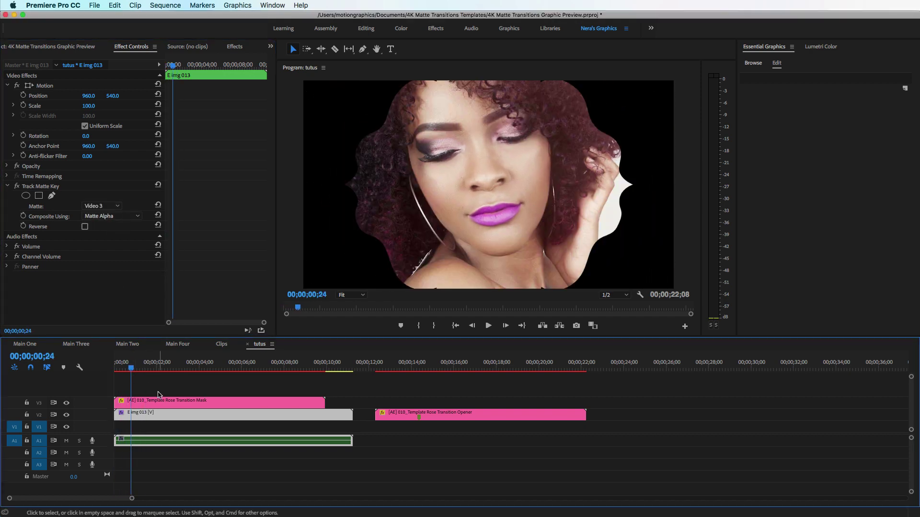
Step: Duplicate the Rose Transition Mask clip from V3 onto V1 and turn on Color 1 and Color 2 for the copy
left_click(181, 400)
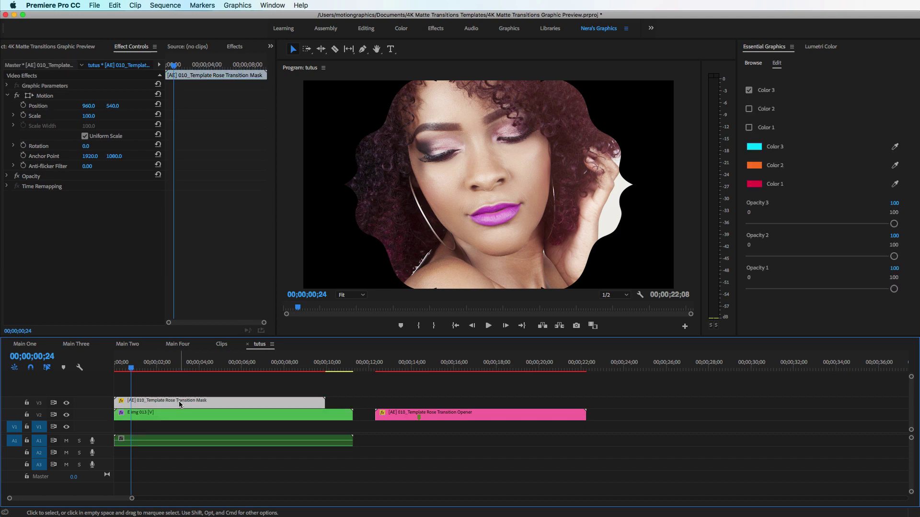
left_click_drag(178, 401, 166, 428)
left_click(167, 428)
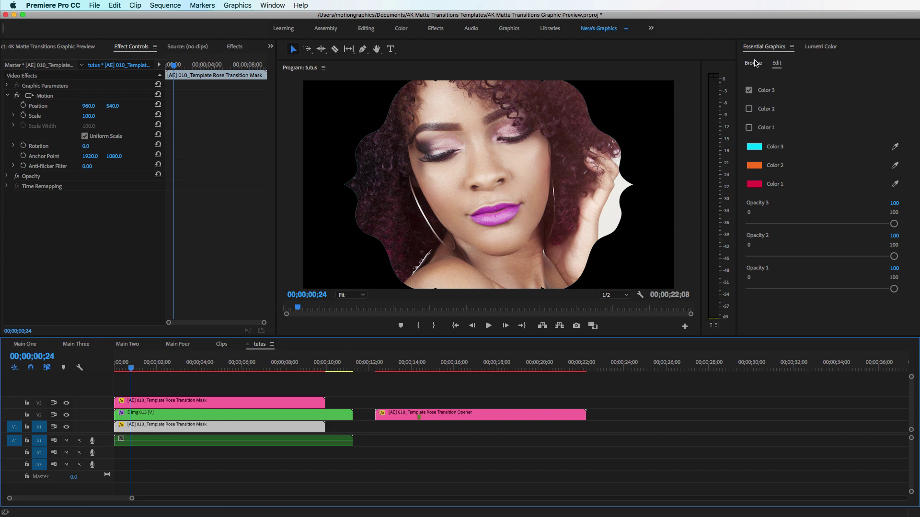
left_click(750, 128)
left_click(749, 110)
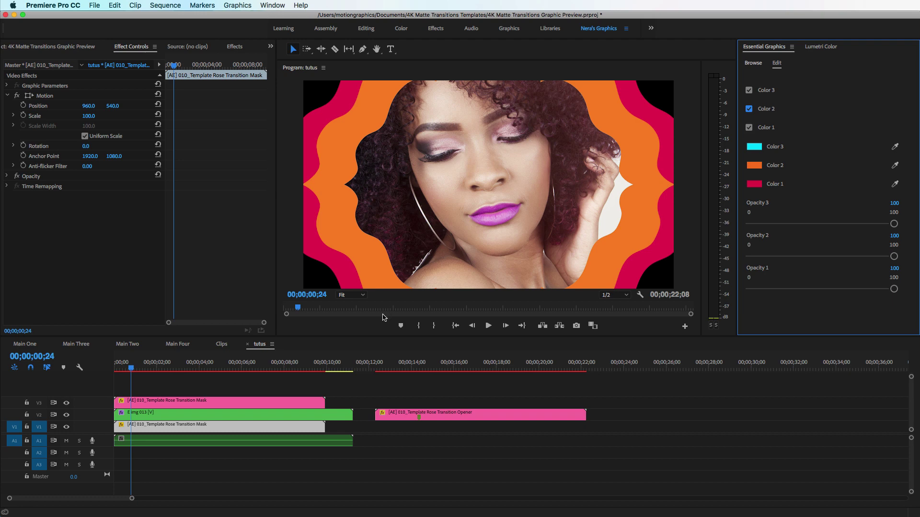
mouse_move(131, 368)
left_mouse_down()
mouse_move(118, 368)
mouse_move(128, 368)
left_mouse_up()
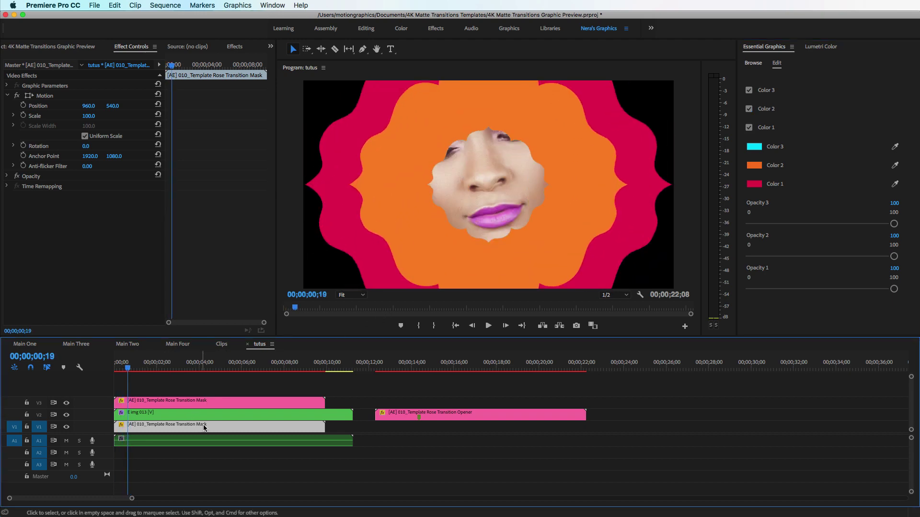
Step: Change Color 3, Color 2 and Color 1 of the V1 Rose Transition Mask copy to white
left_click(755, 148)
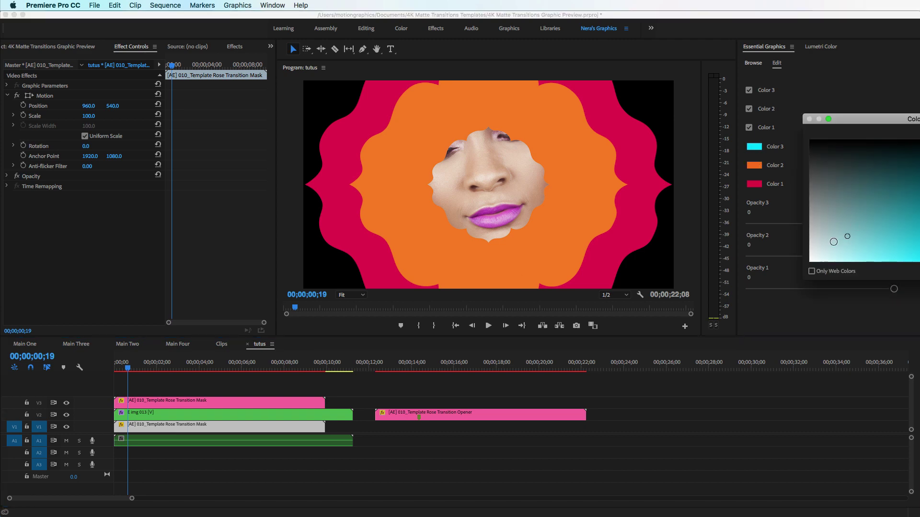
left_click_drag(833, 241, 748, 284)
key("Escape")
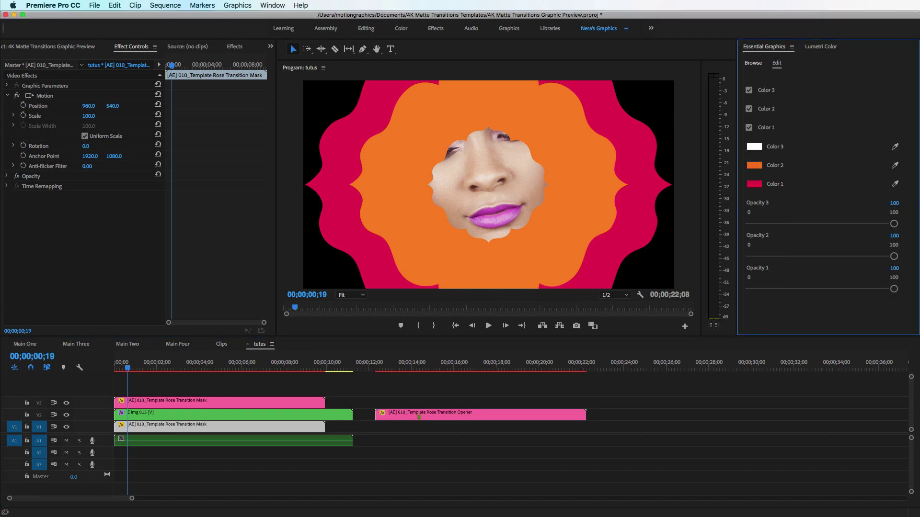
left_click(755, 166)
left_click_drag(827, 259, 759, 279)
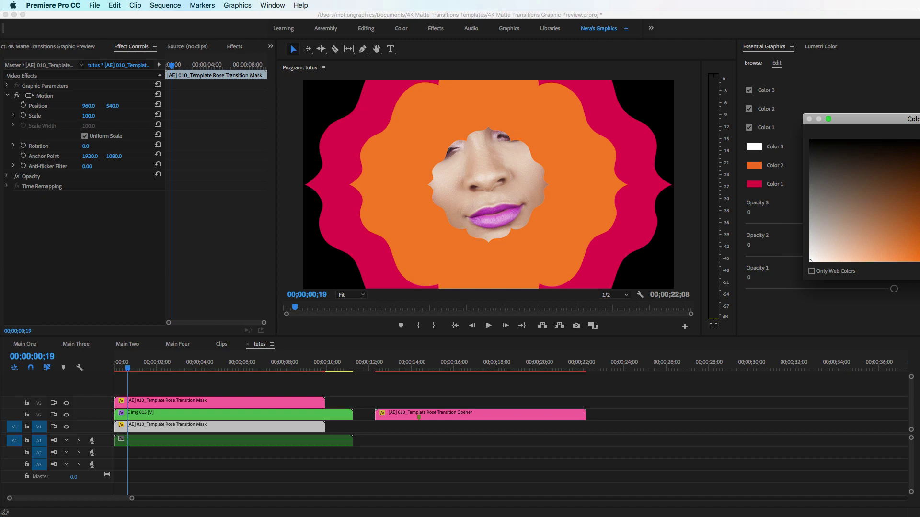
key("Return")
left_click(754, 184)
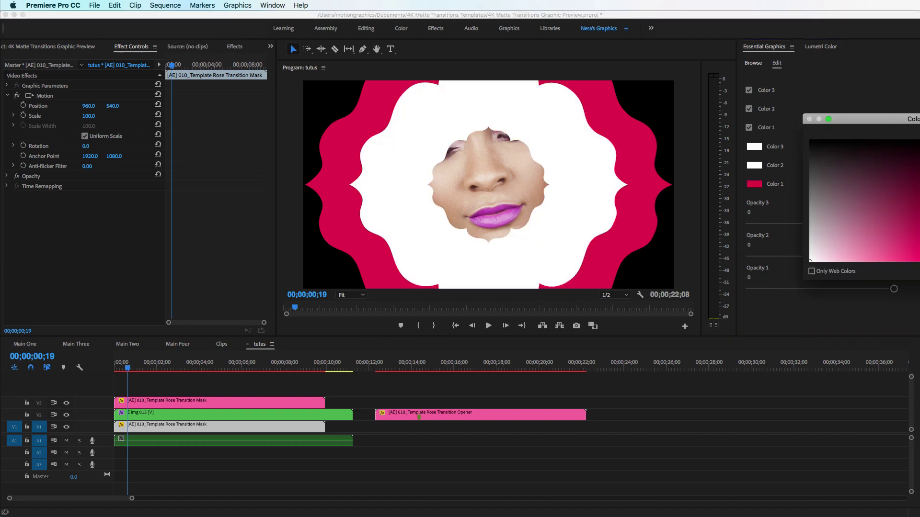
key("Return")
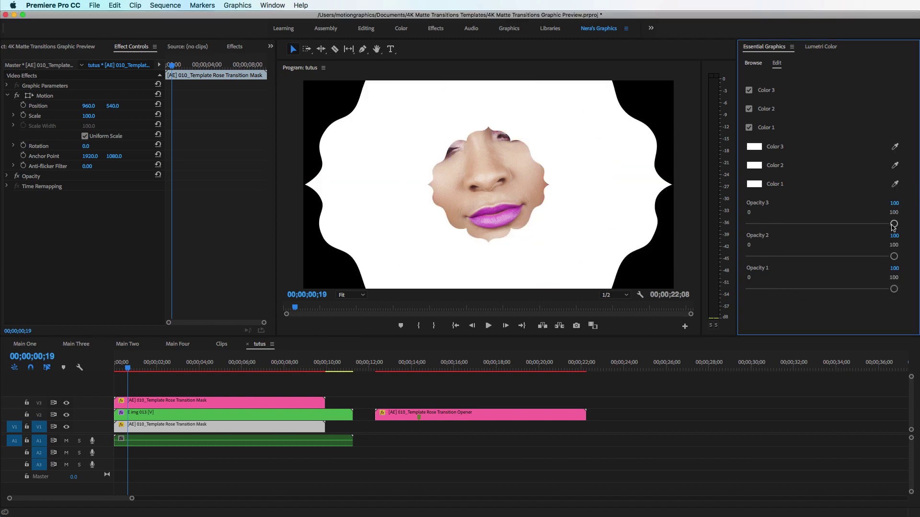
Step: Set the V1 mask copy's Opacity 3 to 27, Opacity 2 to 12 and Opacity 1 to 6
left_click_drag(893, 223, 789, 223)
left_click_drag(894, 256, 767, 257)
left_click_drag(894, 289, 757, 290)
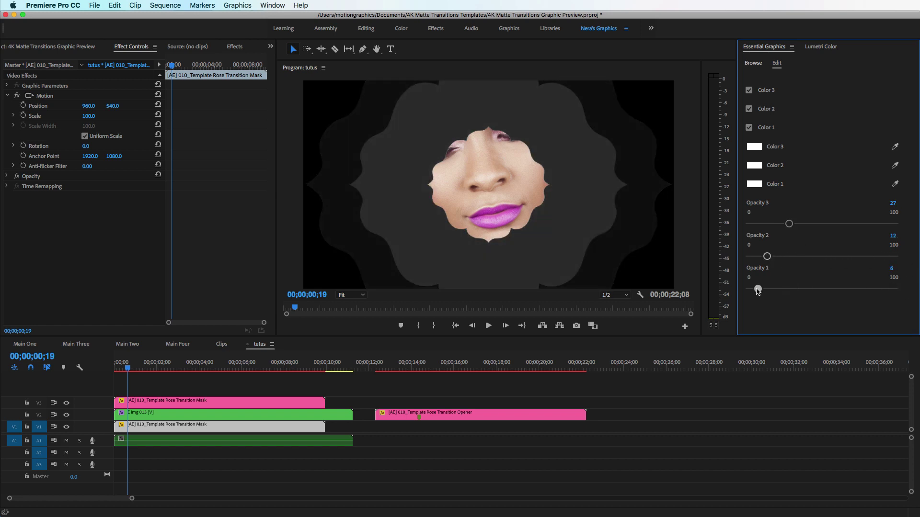
Step: Preview the Rose Transition Mask with its white layers, compare it with the Main Three sequence, and return to the tutus sequence
mouse_move(128, 369)
left_mouse_down()
mouse_move(140, 373)
mouse_move(117, 372)
mouse_move(625, 383)
mouse_move(614, 383)
left_mouse_up()
left_click(79, 346)
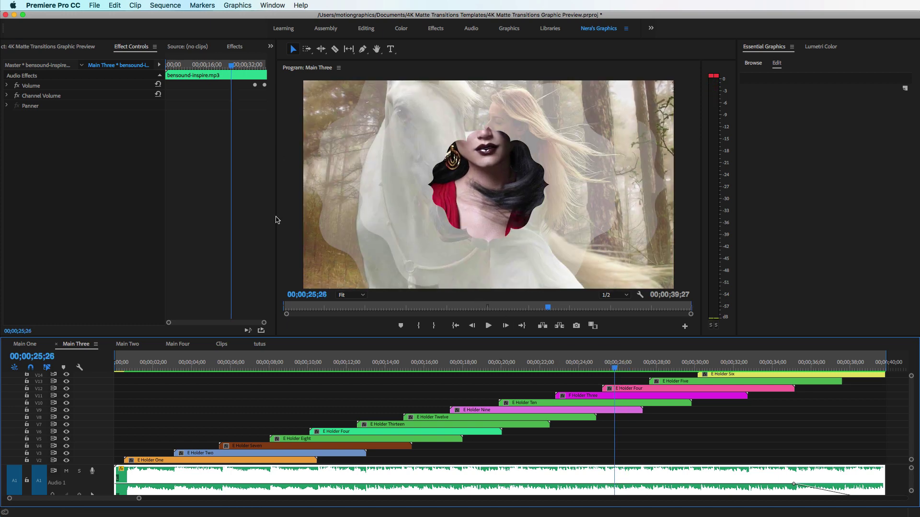
left_click(260, 344)
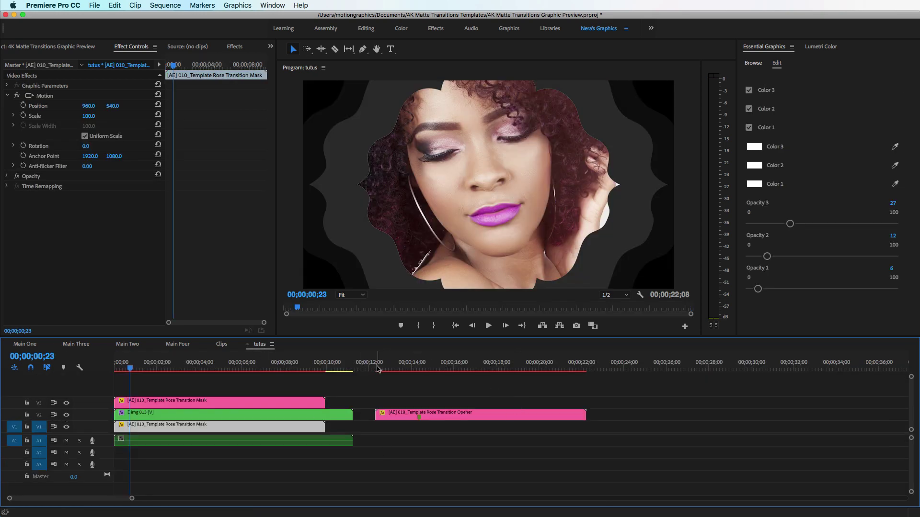
Step: Preview the Rose Transition Opener on V2 up to its marker, shifting the clip slightly along the timeline
mouse_move(378, 369)
left_mouse_down()
mouse_move(439, 372)
mouse_move(377, 372)
left_mouse_up()
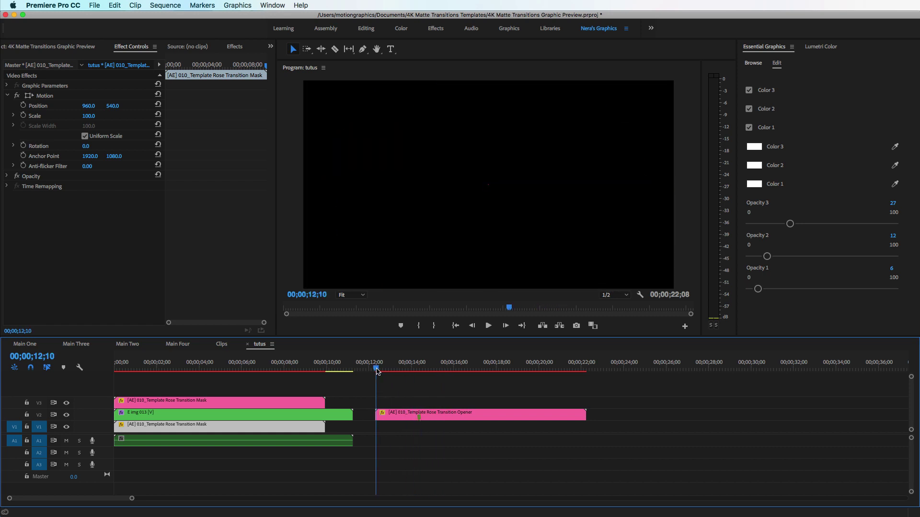
left_click(380, 370)
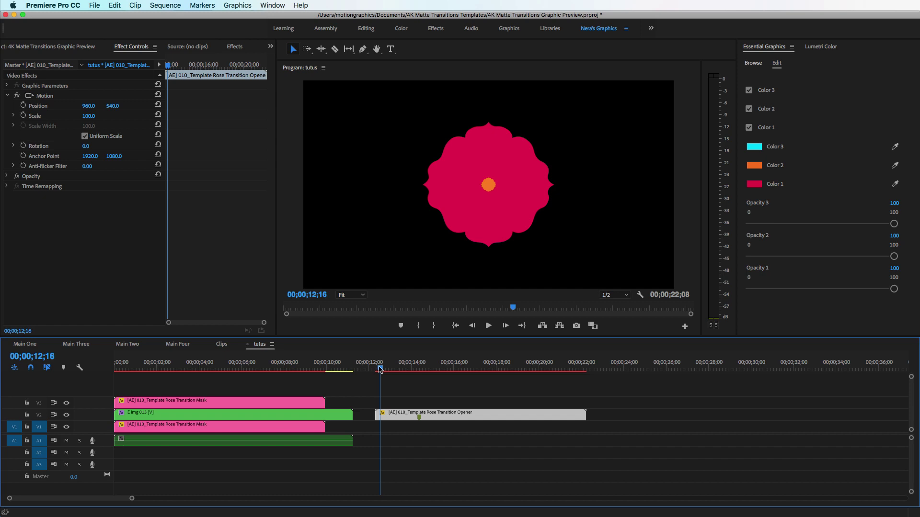
left_click_drag(381, 370, 402, 376)
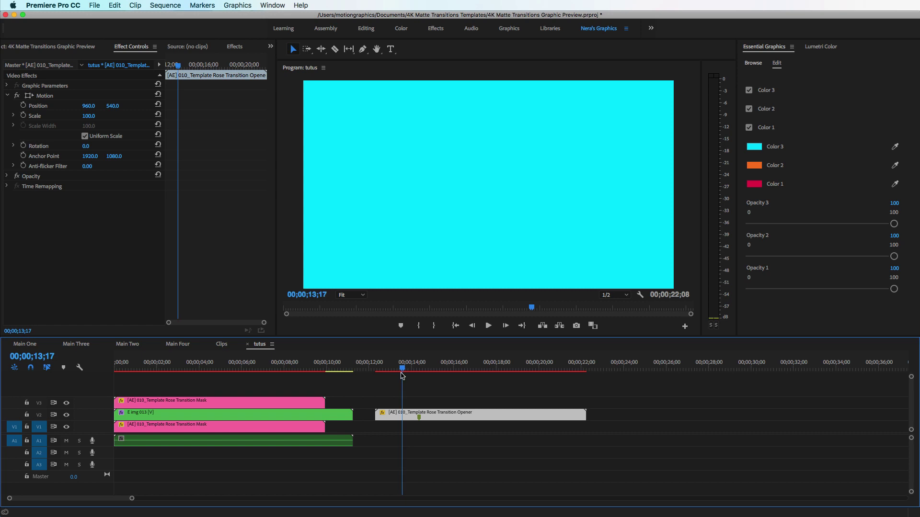
left_click_drag(425, 415, 437, 413)
left_click(399, 370)
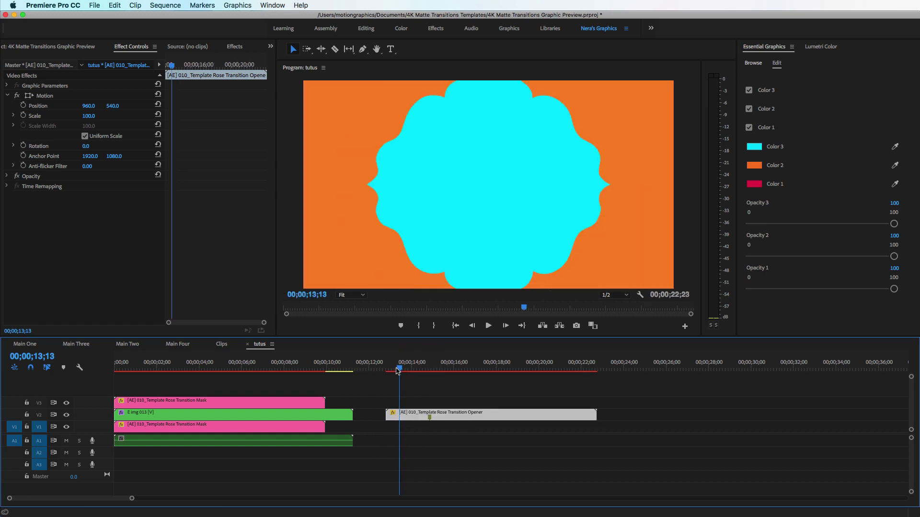
left_click_drag(397, 370, 429, 370)
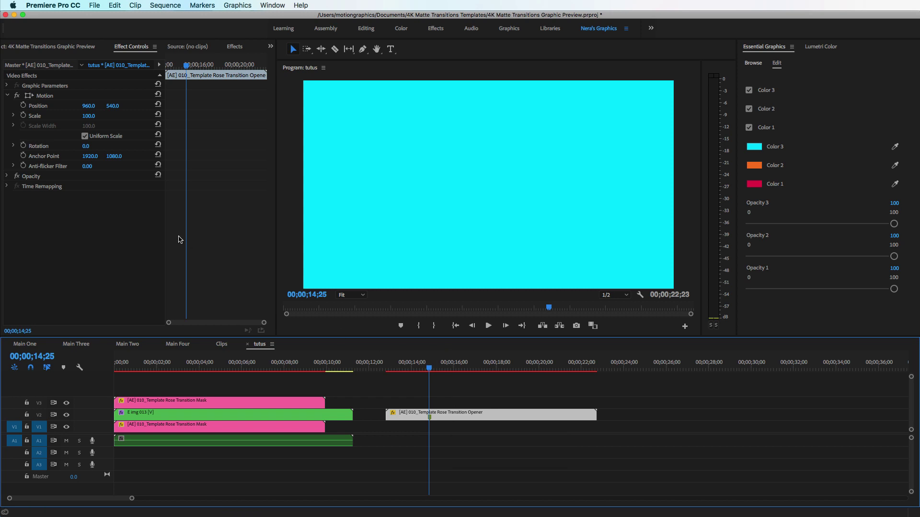
Step: Place the E img 011 and E img 012 clips back to back on V1, with E img 011 starting beneath the Rose Transition Opener
left_click(63, 51)
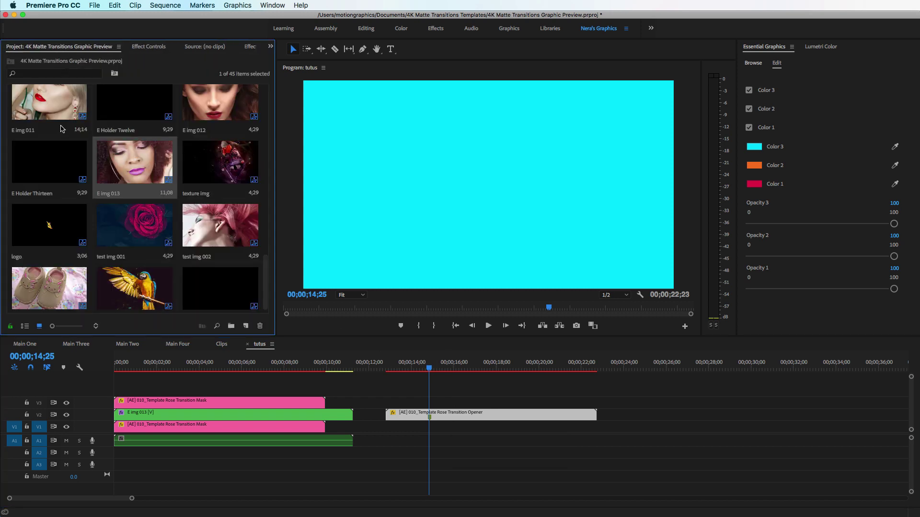
left_click_drag(53, 107, 385, 441)
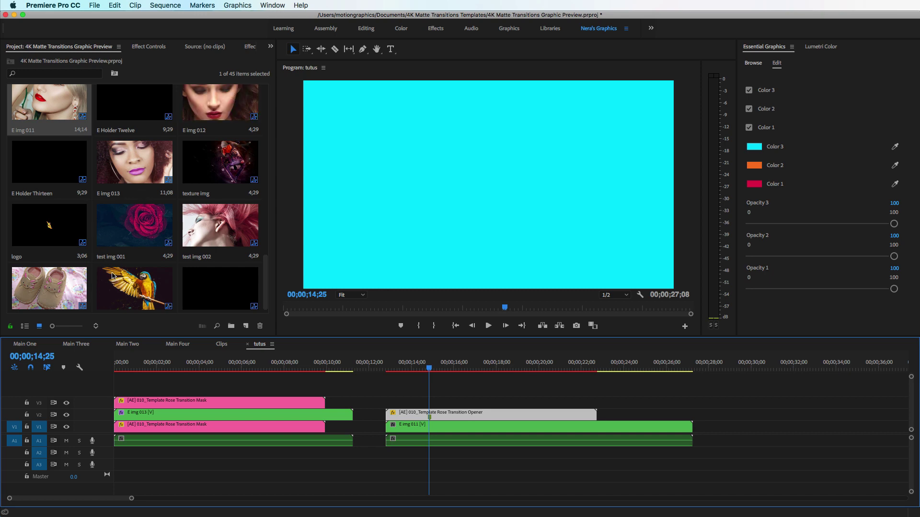
left_click_drag(222, 109, 698, 448)
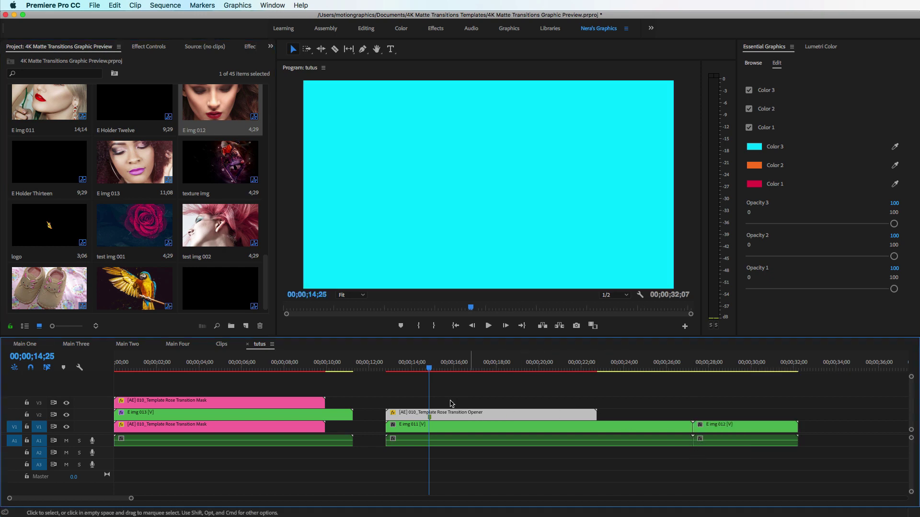
Step: Move the Rose Transition Opener on V2 so its marker aligns with the cut between E img 011 and E img 012
left_click_drag(462, 415, 729, 421)
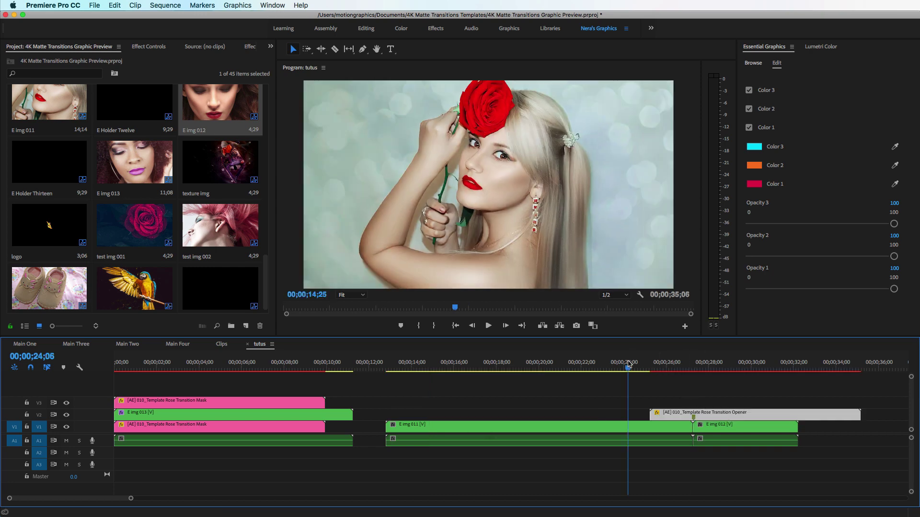
left_click(431, 426)
left_click(434, 367)
left_click_drag(433, 367, 727, 404)
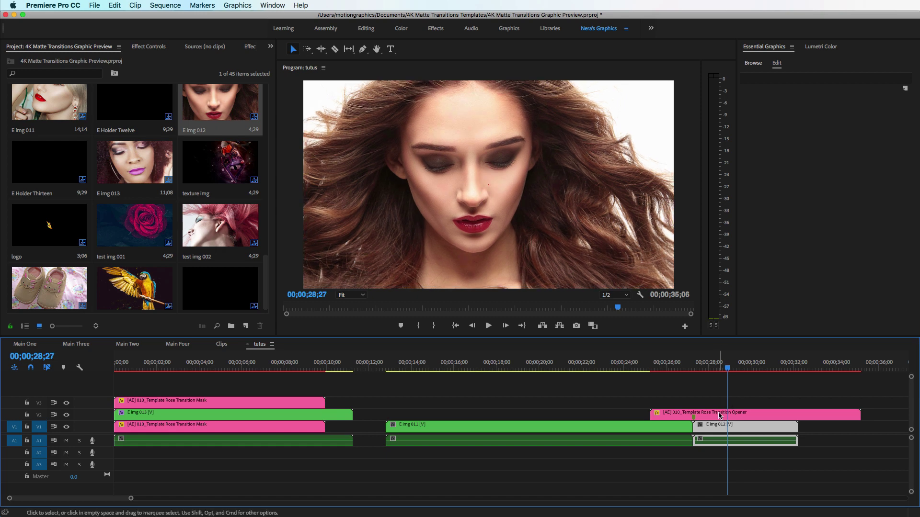
Step: Speed up the Rose Transition Opener to 203.10% with a 00;00;04;27 duration and realign its marker with the image cut
left_click(713, 414)
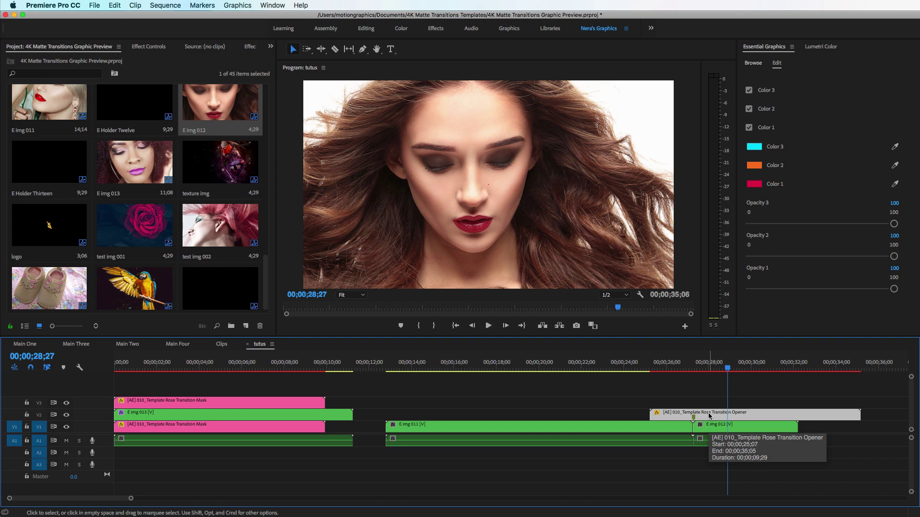
right_click(710, 416)
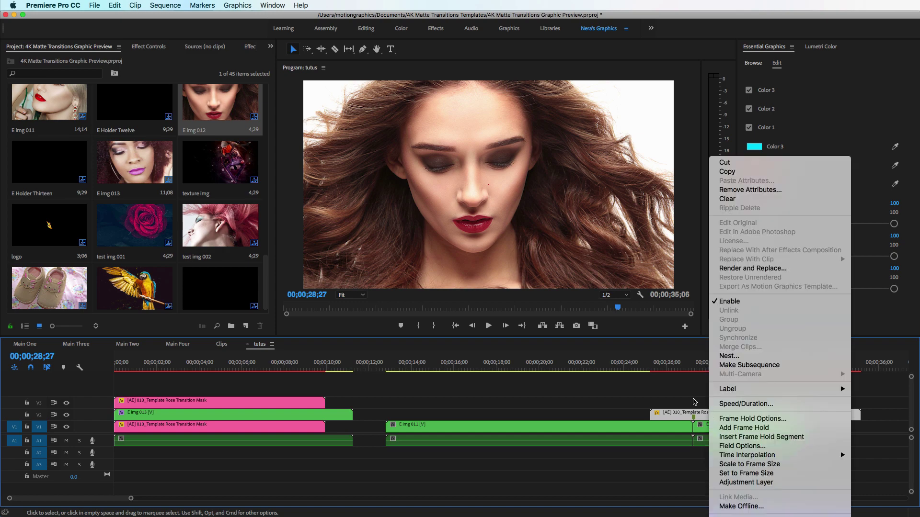
left_click(743, 404)
left_click(425, 232)
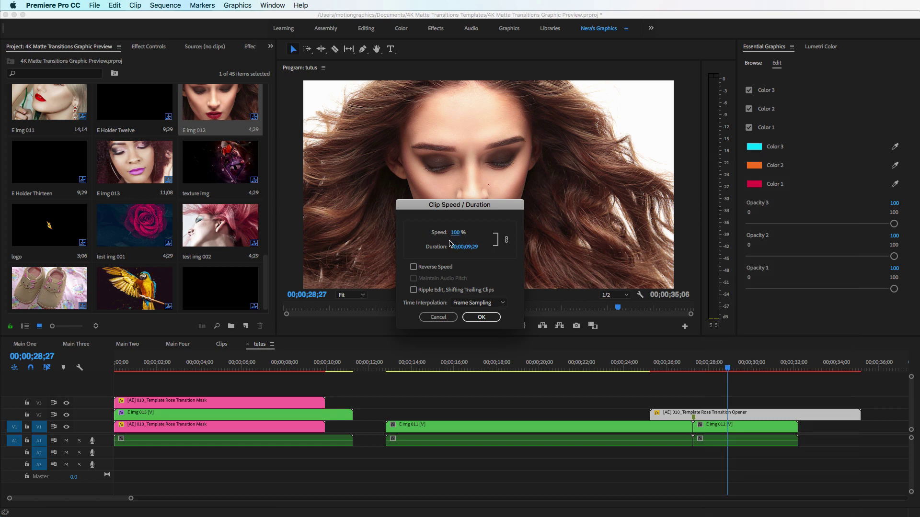
left_click_drag(453, 238, 473, 235)
left_click_drag(540, 238, 505, 237)
left_click(480, 317)
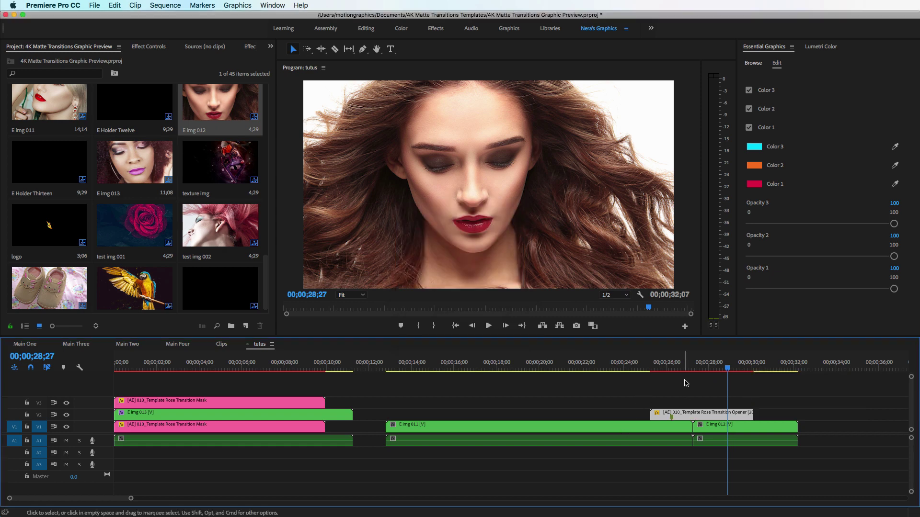
left_click_drag(688, 416, 709, 416)
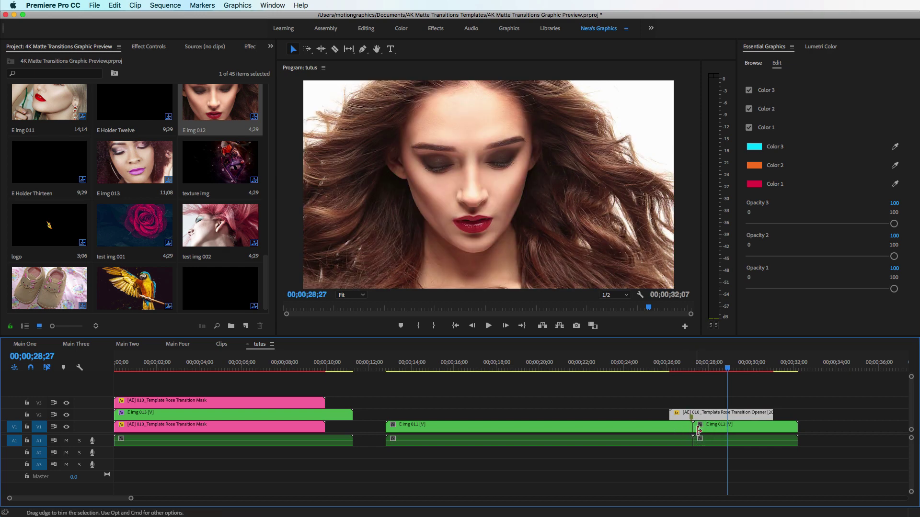
Step: Play back the sped-up Rose Transition Opener across the cut between the two images to check its timing
left_click(661, 368)
key("space")
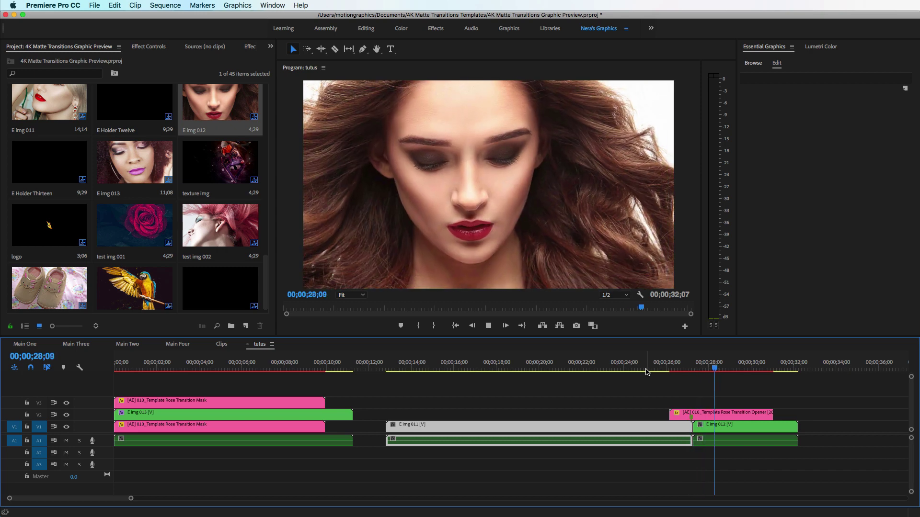
left_click(658, 369)
key("space")
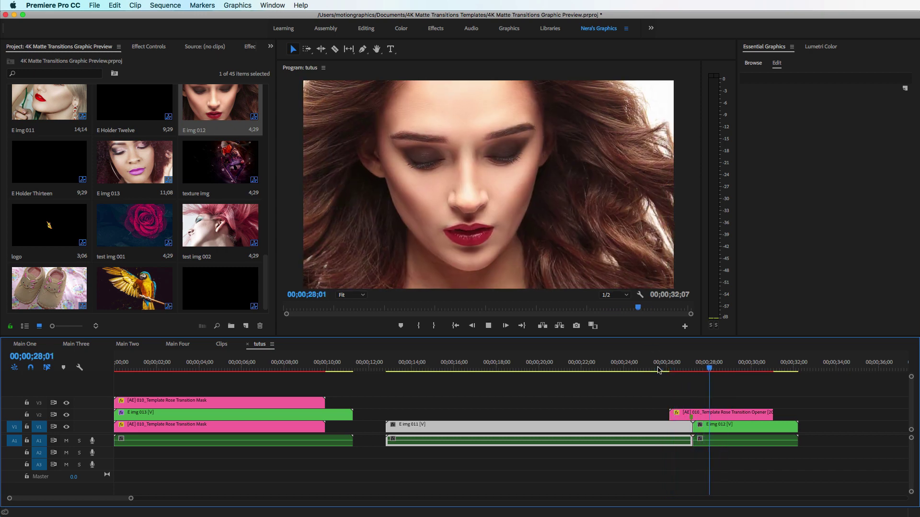
key("space")
left_click(643, 368)
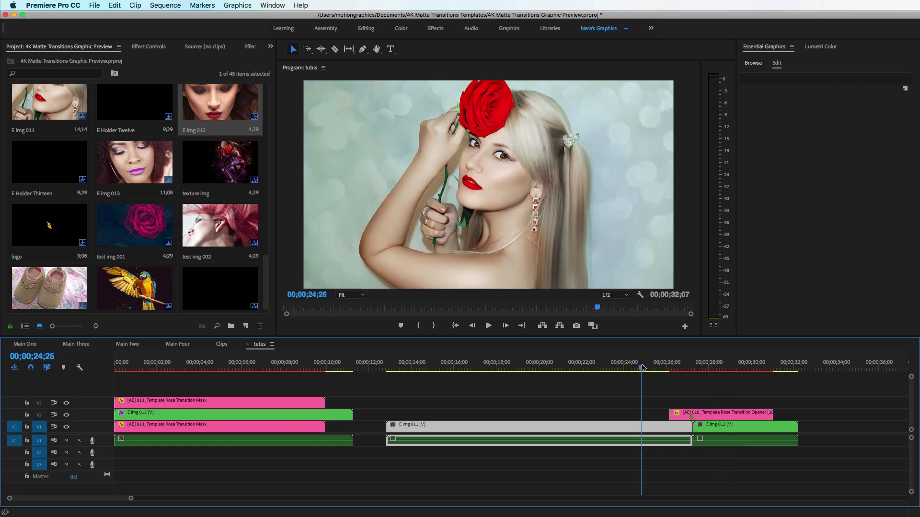
key("space")
key("space")
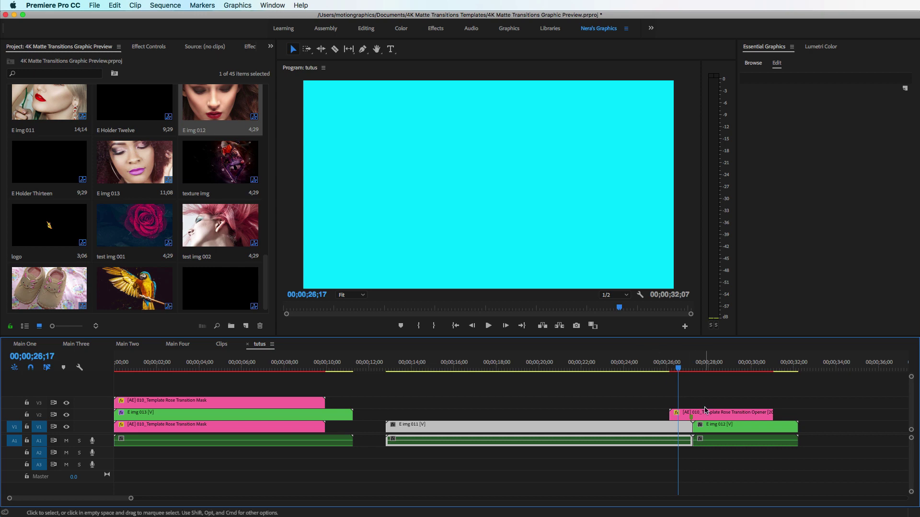
Step: Undo the last repositioning and the speed change of the Rose Transition Opener clip
left_click(690, 415)
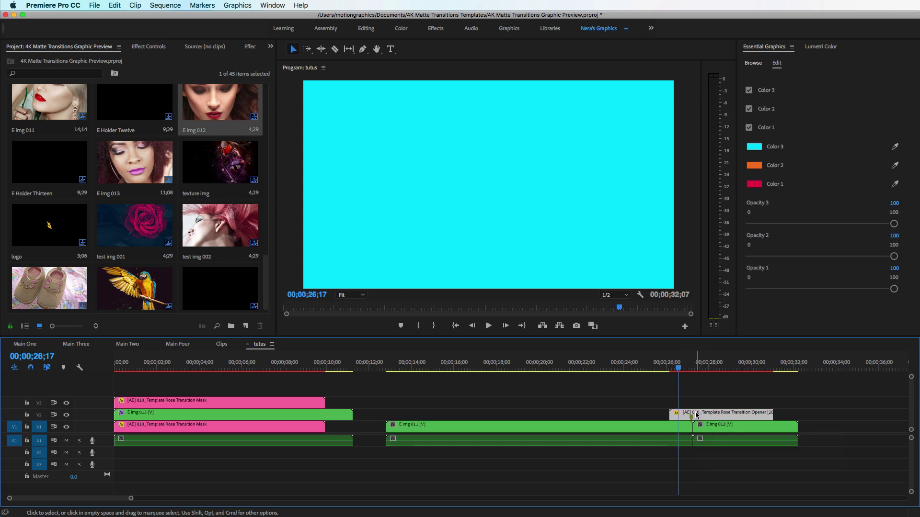
key("super+z")
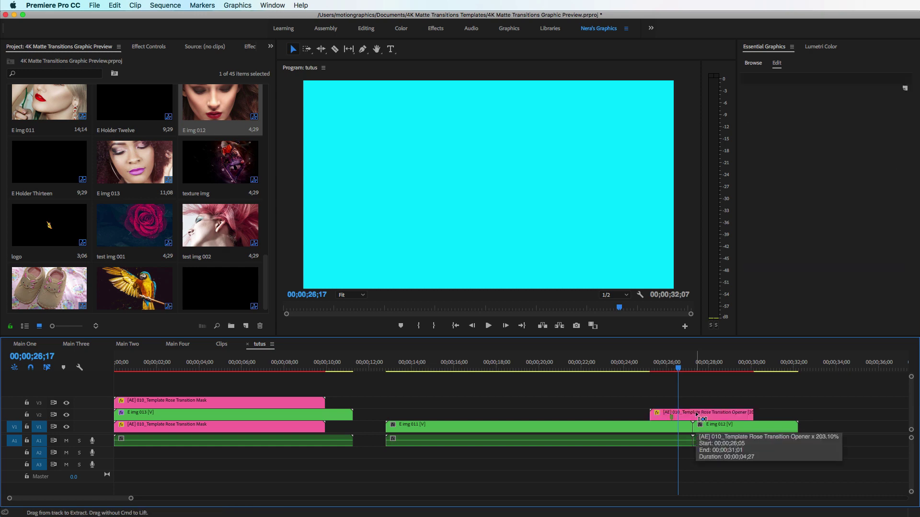
key("super+z")
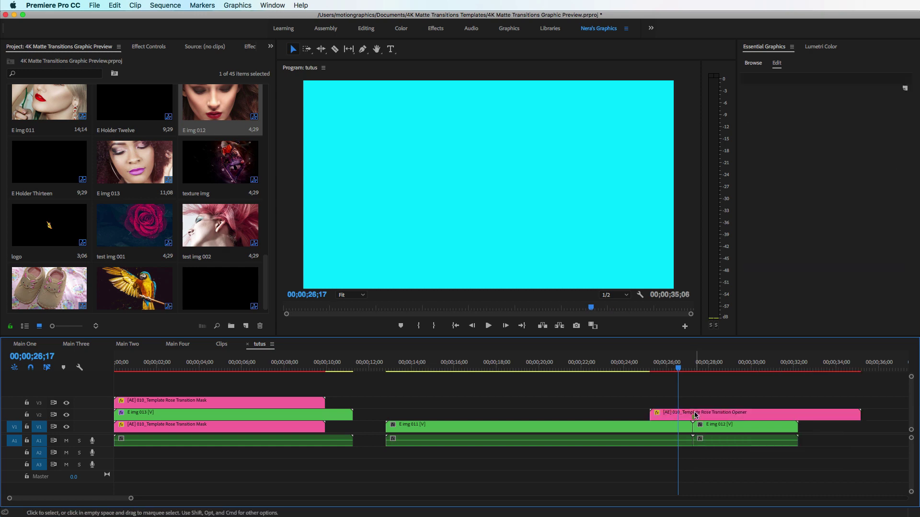
Step: Split the Rose Transition Opener on V2 at 00;00;26;01 and 00;00;28;03, where solid Color 3 fills the frame
left_click(645, 370)
key("space")
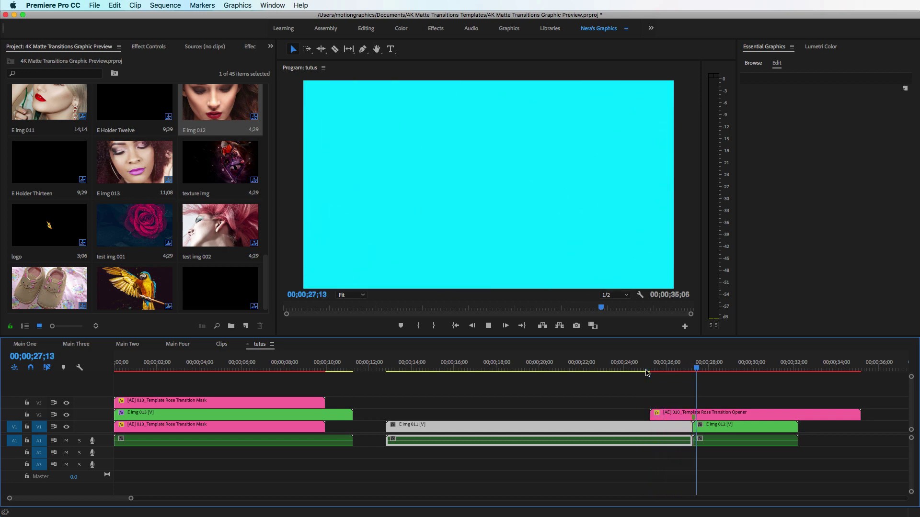
key("space")
left_click_drag(698, 372, 668, 375)
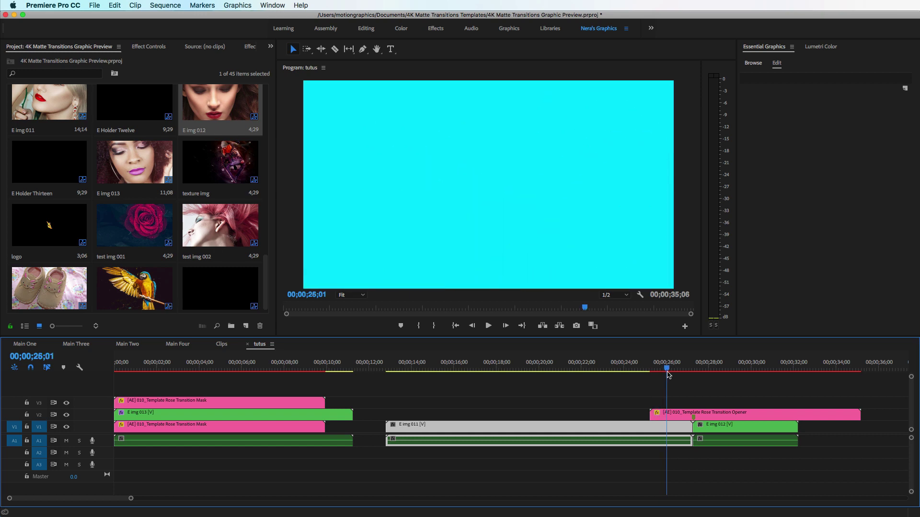
key("c")
left_click(672, 414)
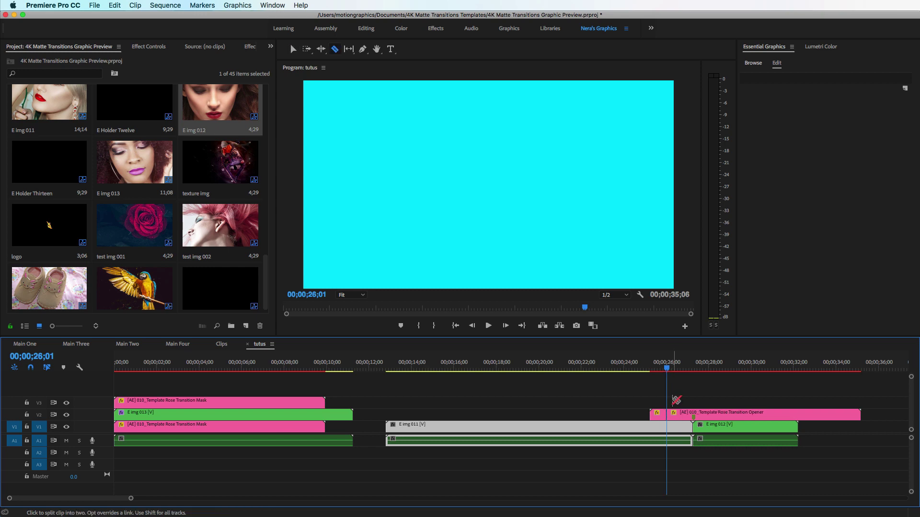
left_click_drag(667, 369, 713, 376)
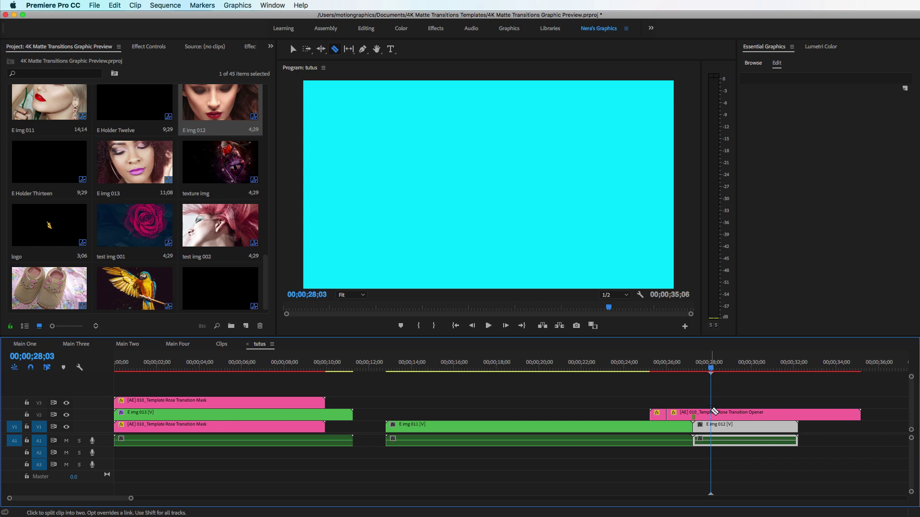
left_click(713, 412)
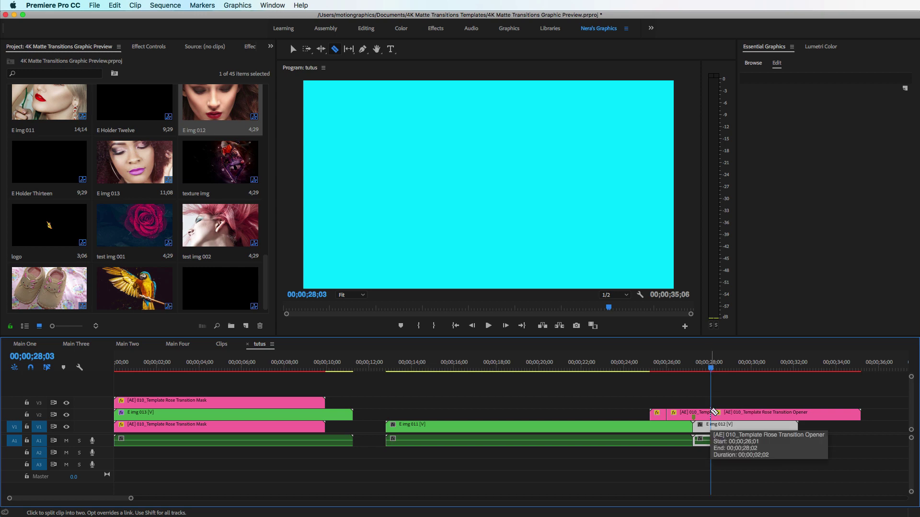
Step: Delete the middle segment of the Rose Transition Opener and move the last segment against the first to close the gap
key("v")
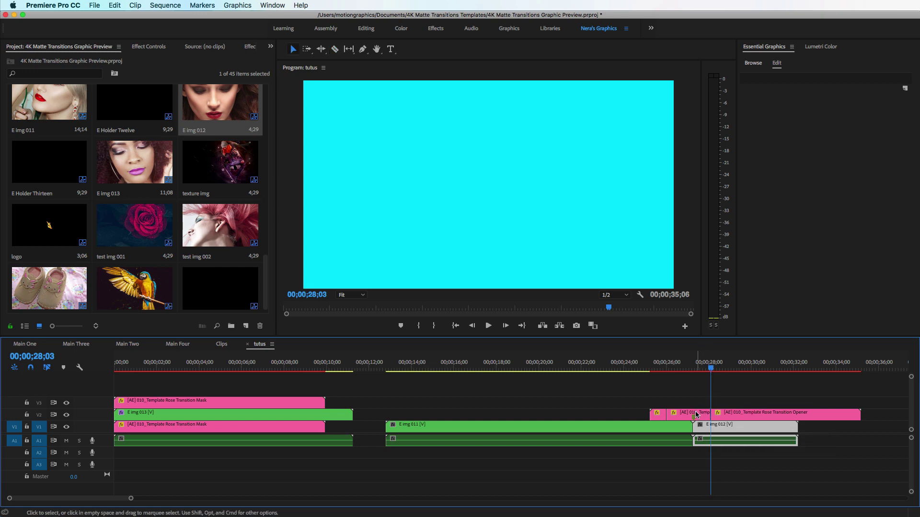
left_click(697, 414)
key("Delete")
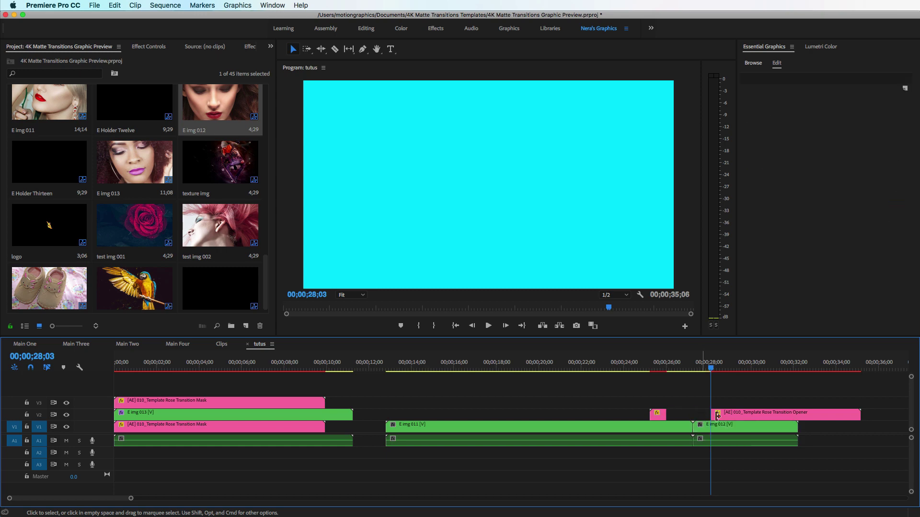
left_click_drag(735, 415, 692, 419)
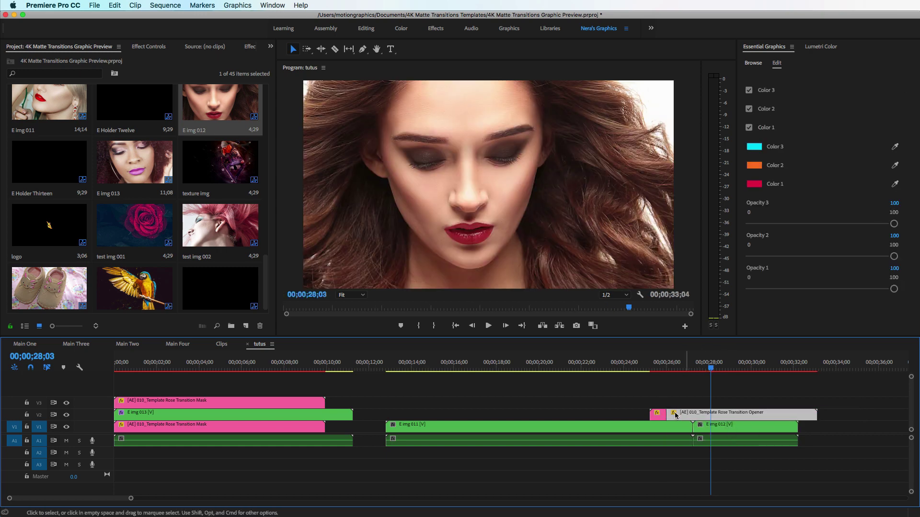
Step: Group the two remaining Rose Transition Opener segments on V2 and deselect them
left_click_drag(629, 393, 695, 418)
right_click(686, 416)
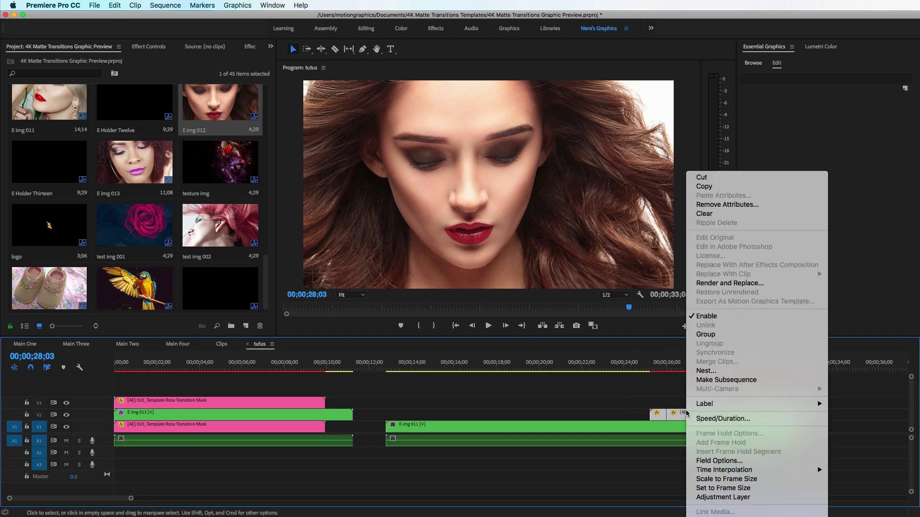
left_click(714, 337)
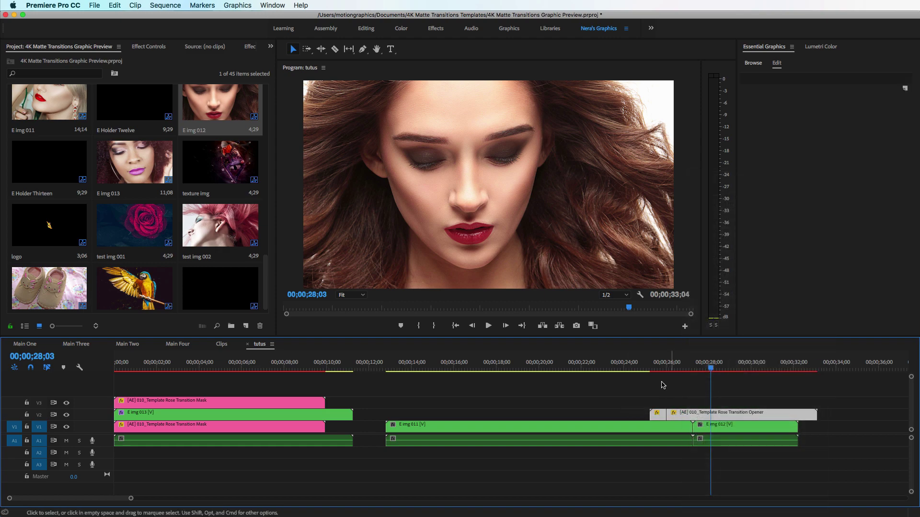
left_click(630, 400)
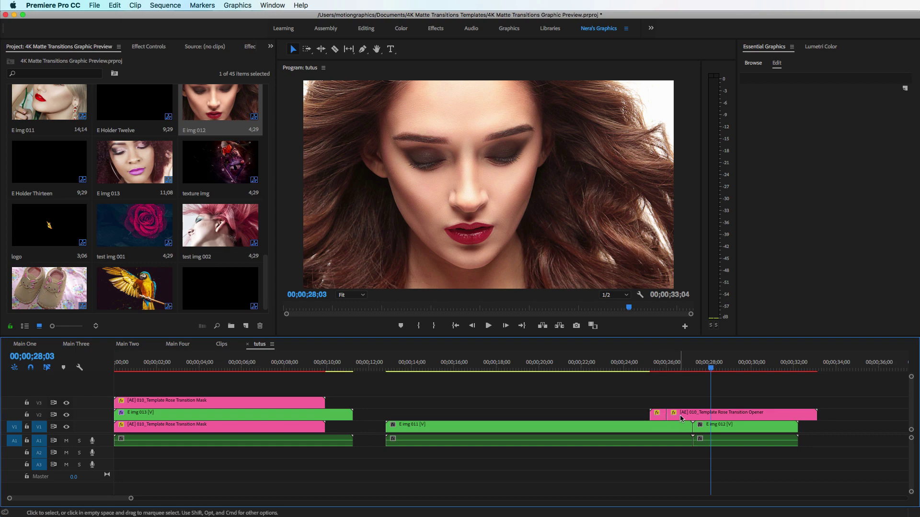
Step: Move the grouped Rose Transition Opener on V2 so its internal cut aligns with the E img 011 and E img 012 cut, and preview the transition
left_click_drag(686, 417, 710, 417)
mouse_move(675, 368)
left_mouse_down()
mouse_move(716, 368)
mouse_move(668, 370)
left_mouse_up()
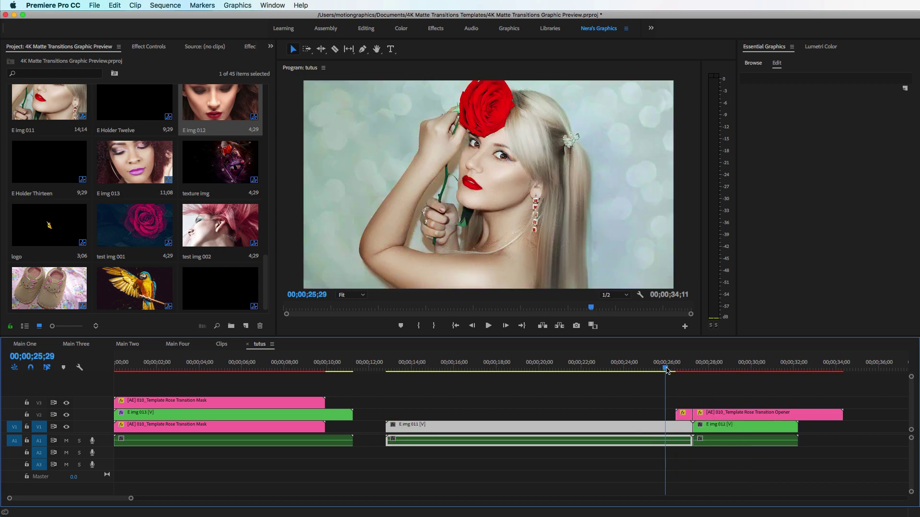
key("space")
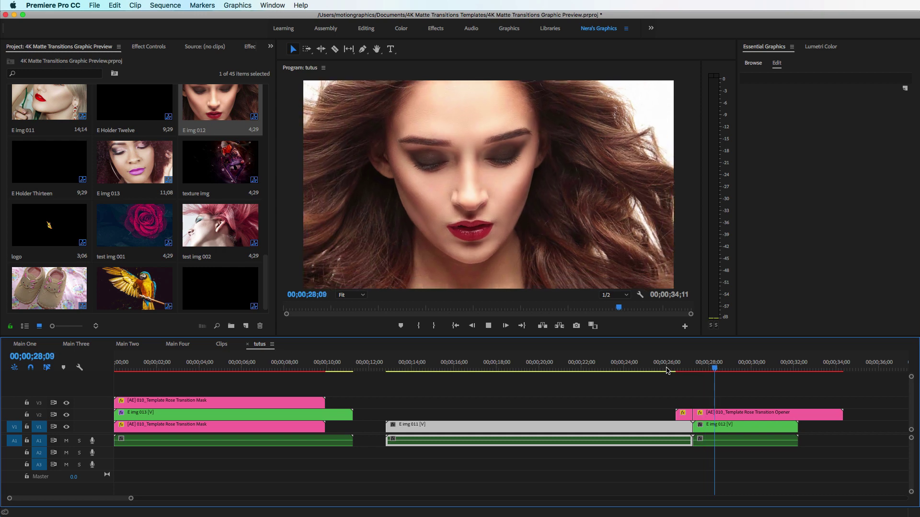
key("space")
Step: Scrub through the Rose Transition Opener over the image cut and play it to check the color transition
left_click(645, 367)
left_click_drag(651, 364, 697, 367)
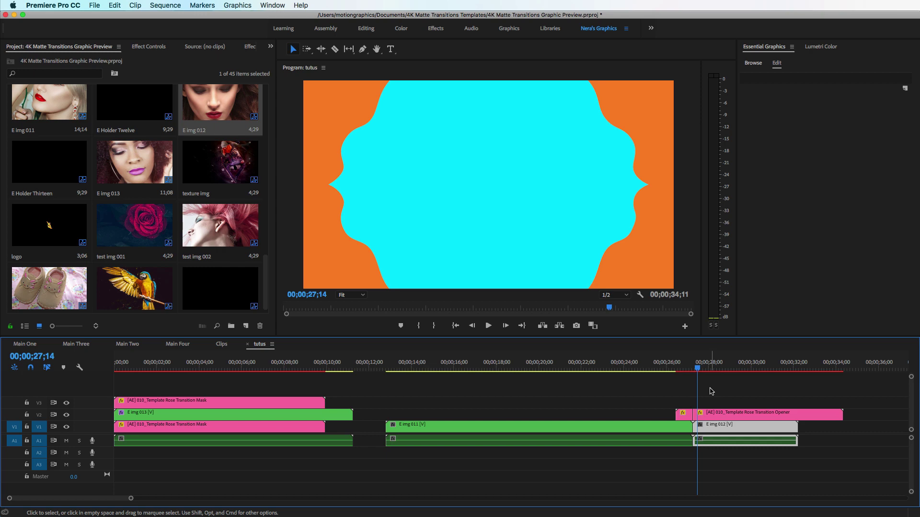
key("space")
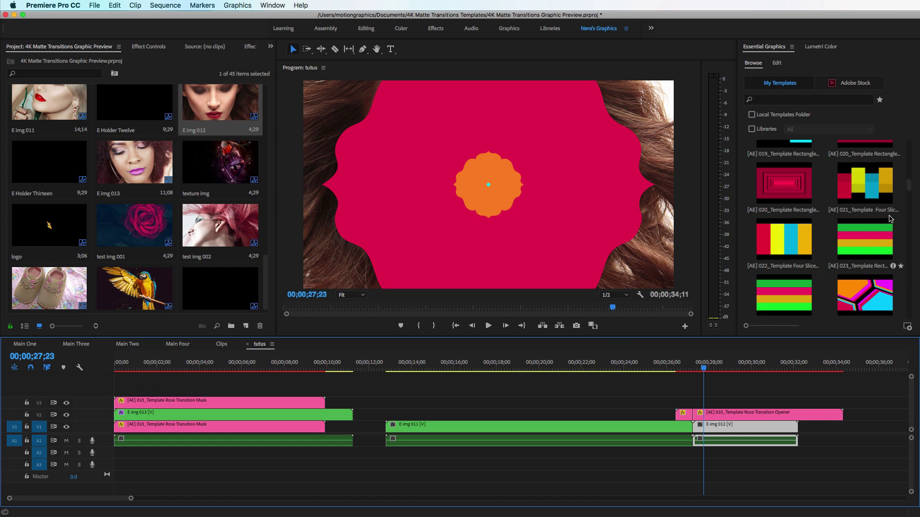
Step: Browse further through the color transition templates in Essential Graphics
left_click_drag(909, 188, 910, 204)
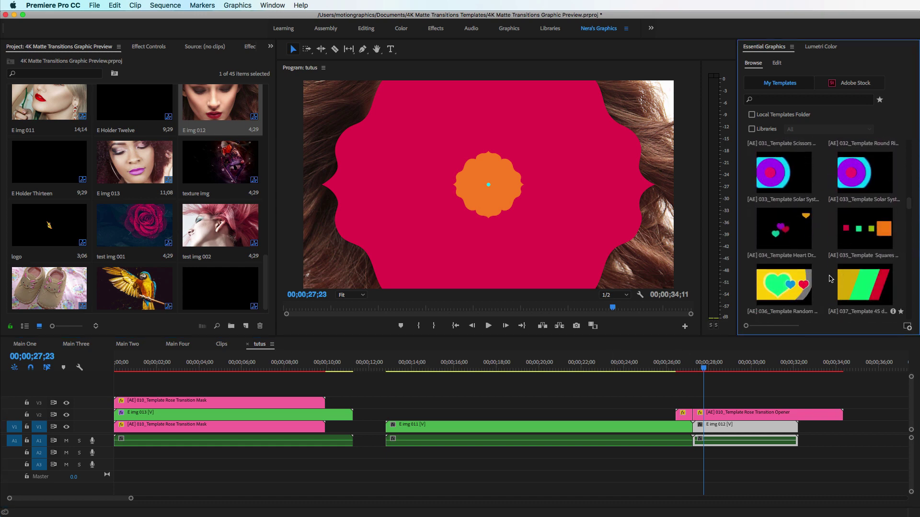
left_click_drag(830, 279, 807, 351)
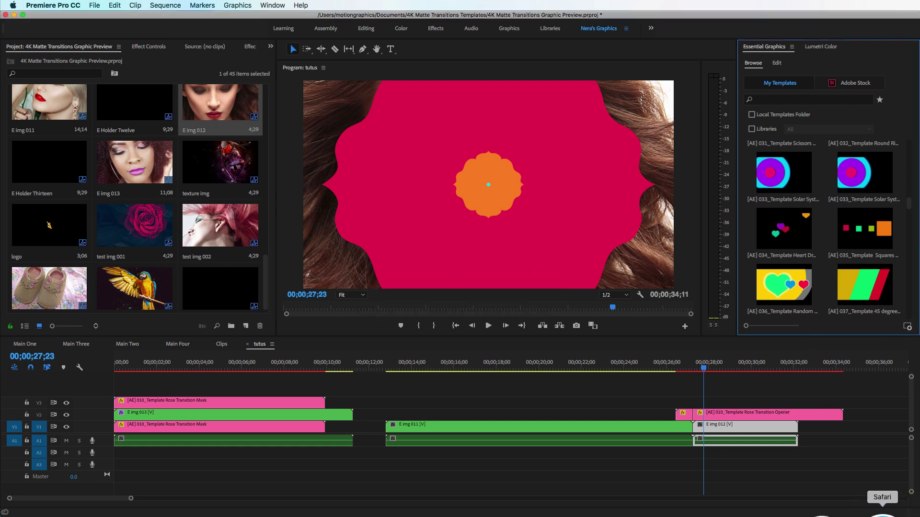
Step: Switch to Safari to view the Elegant Modern Slideshow preview video and browse the products on the Nera Studio projects page
left_click(881, 513)
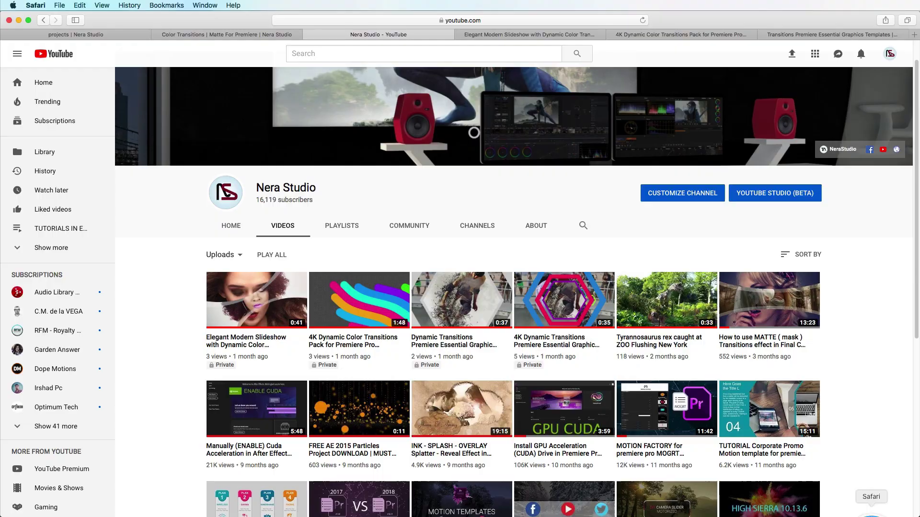
left_click(483, 33)
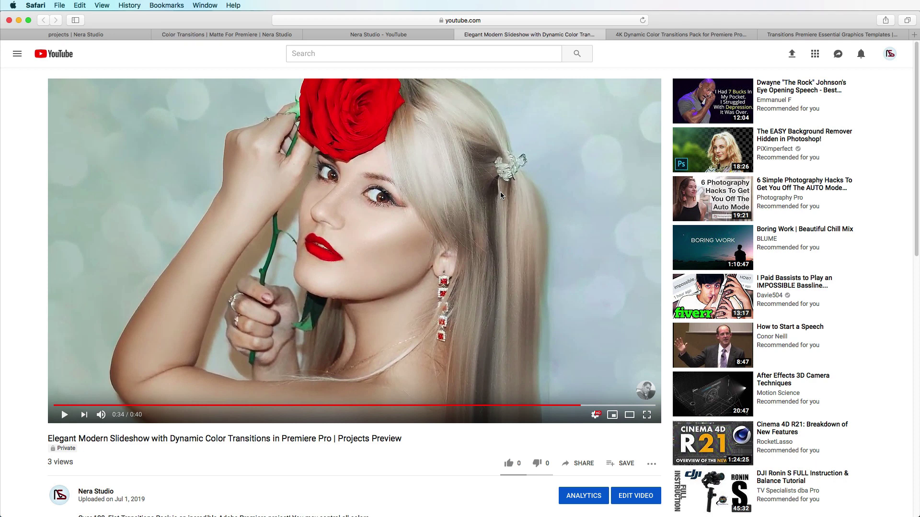
left_click(123, 36)
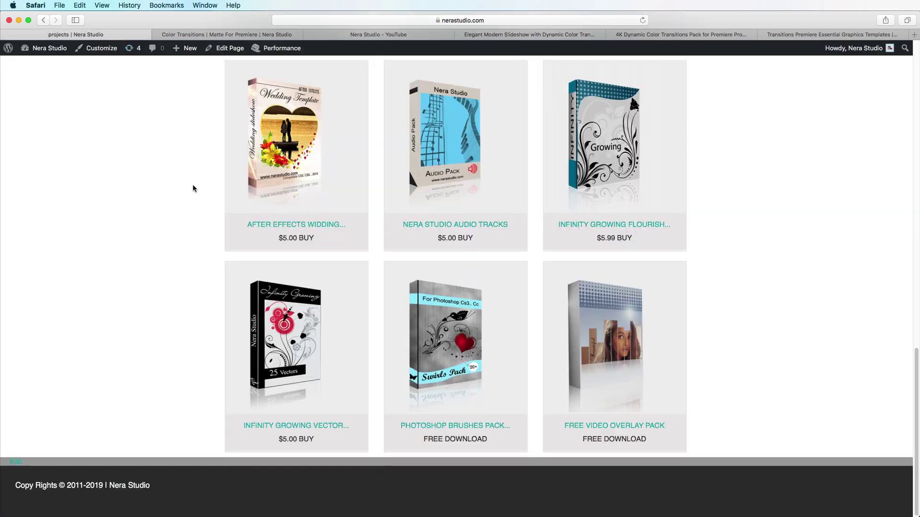
scroll(182, 202, "up", 15)
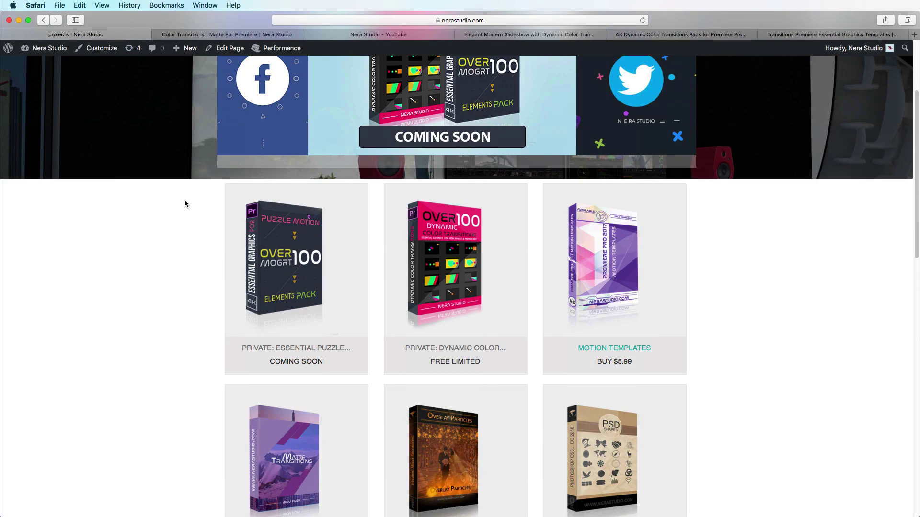